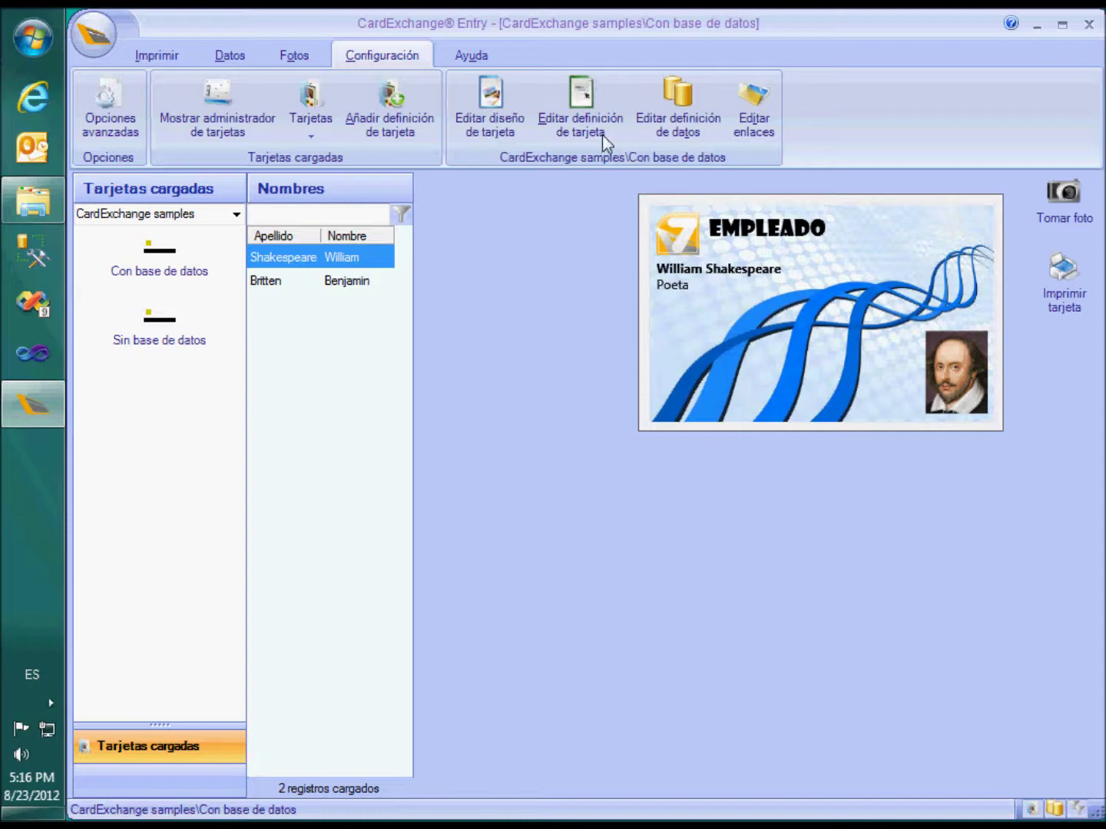
Review the definitions and item links in the card definition wizard for the Con base de datos card, and finish the wizard
left_click(588, 115)
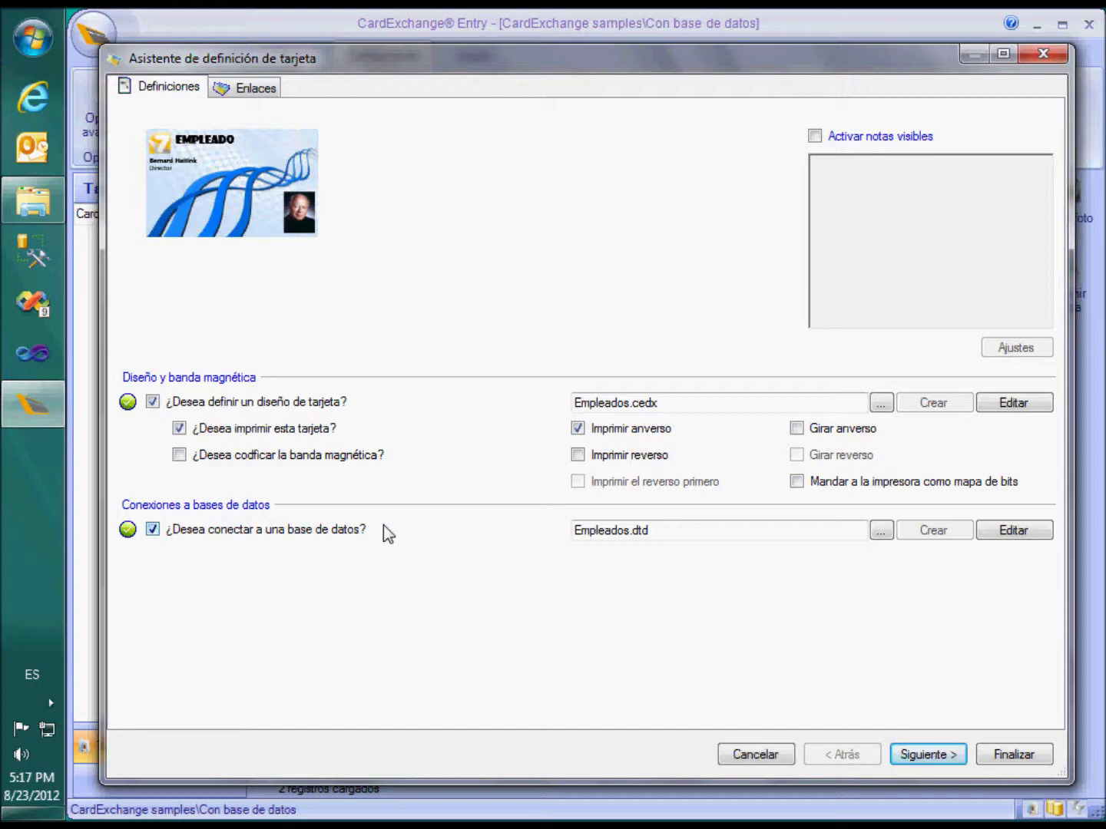
left_click(901, 758)
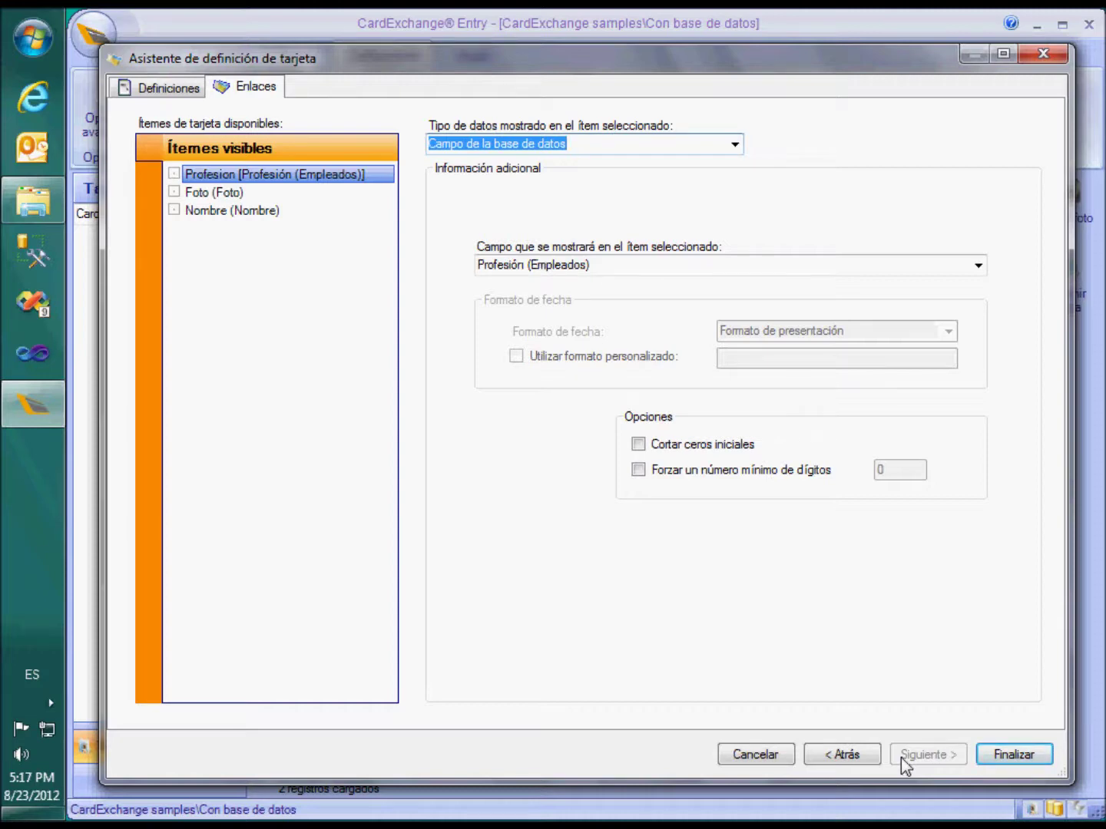
left_click(1001, 753)
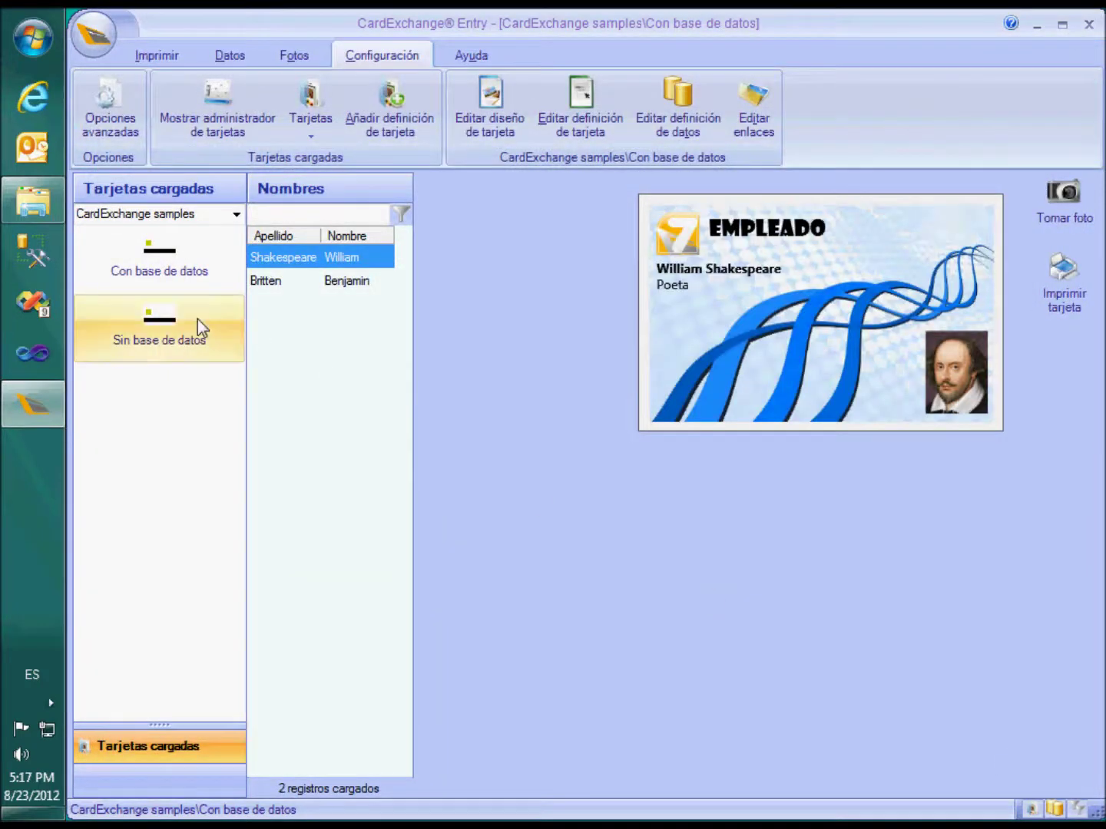
Load the Sin base de datos card and examine the data types and settings linked to its Foto and Nombre items
left_click(170, 322)
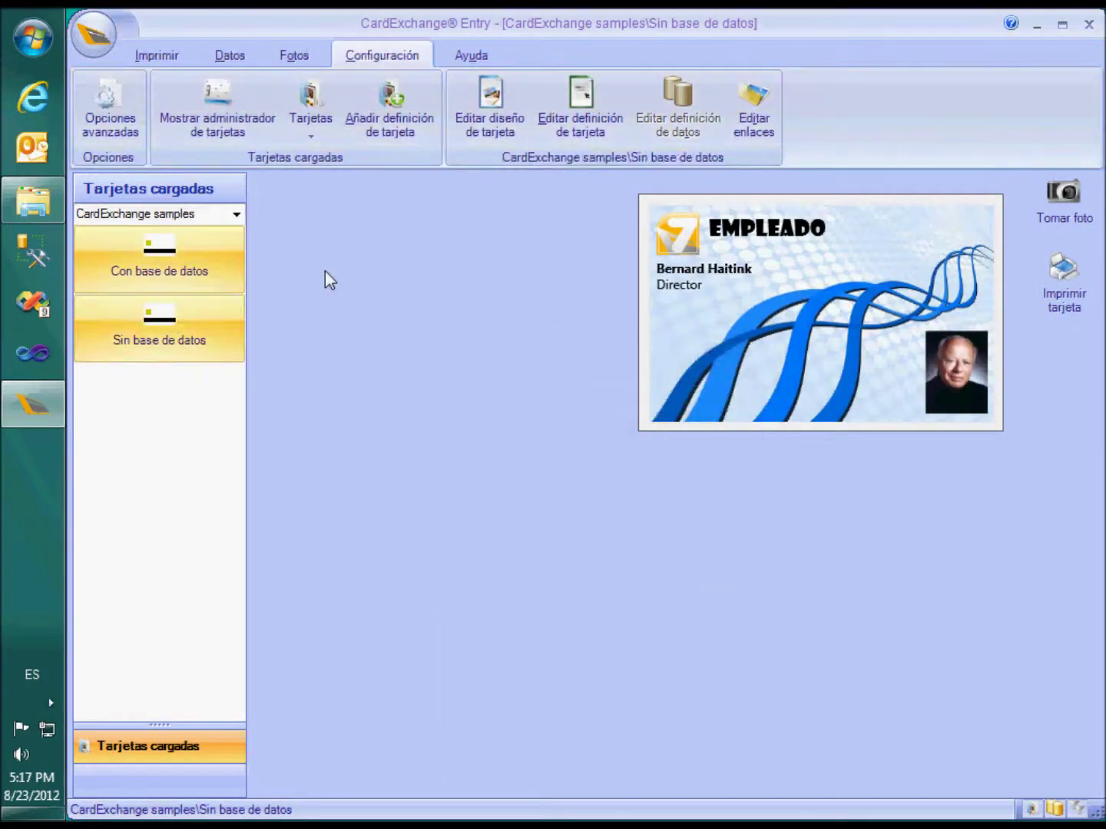
left_click(751, 128)
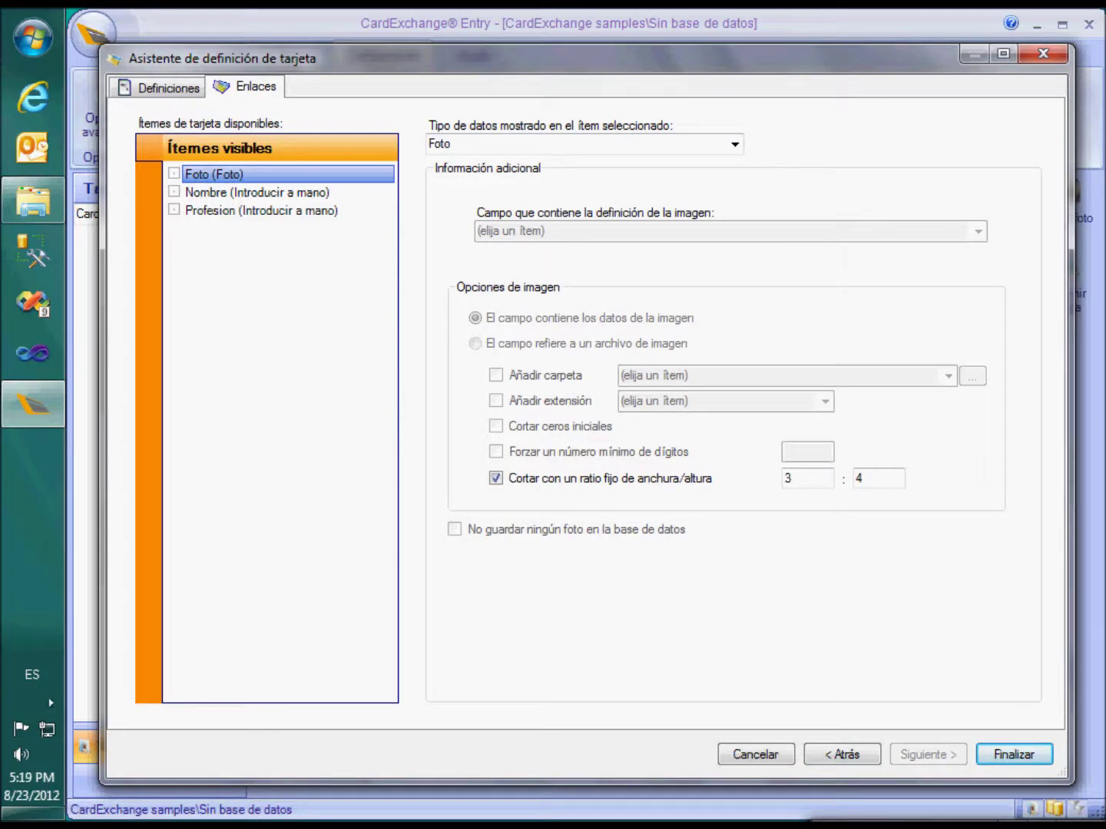
left_click(735, 147)
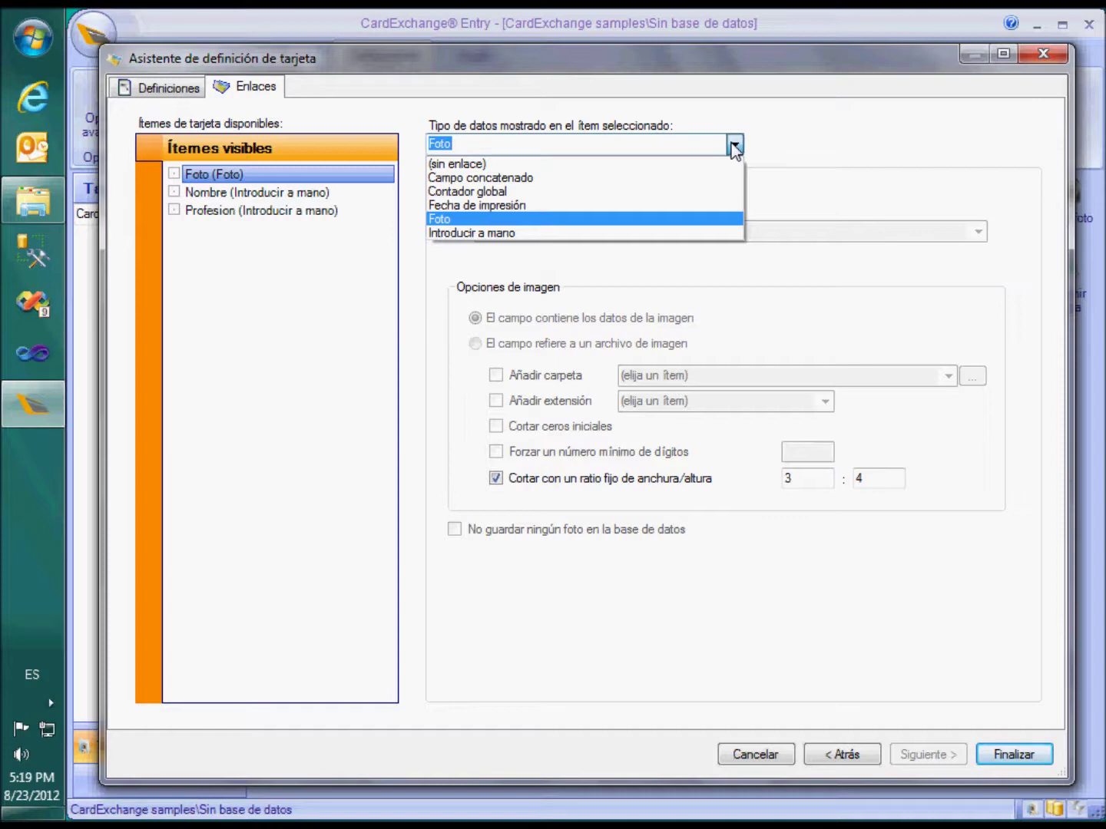
left_click(735, 146)
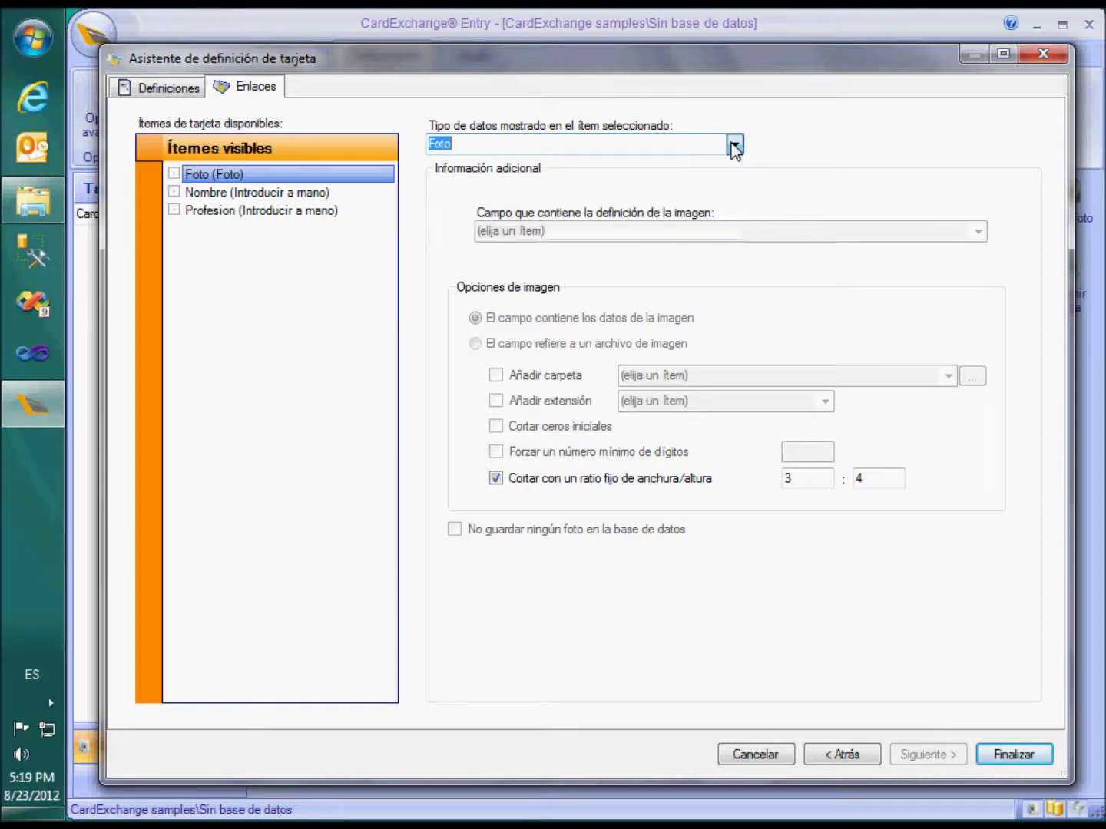
left_click(301, 194)
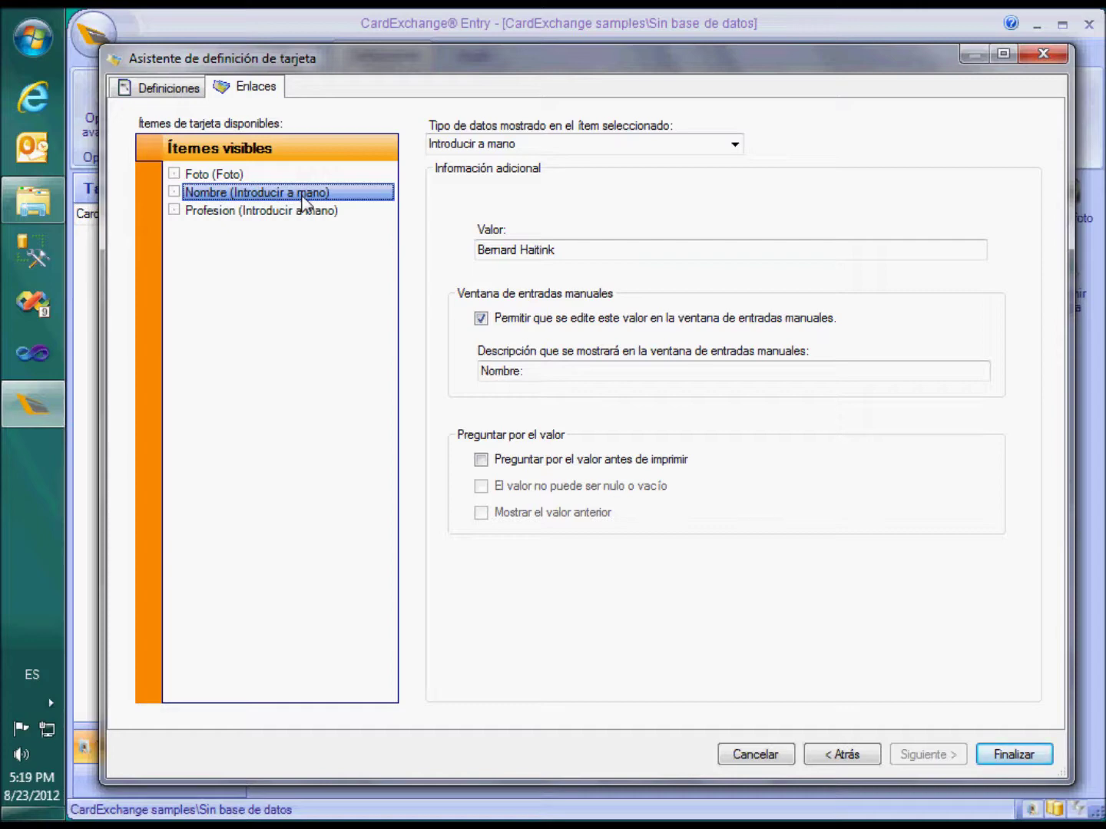
left_click(669, 249)
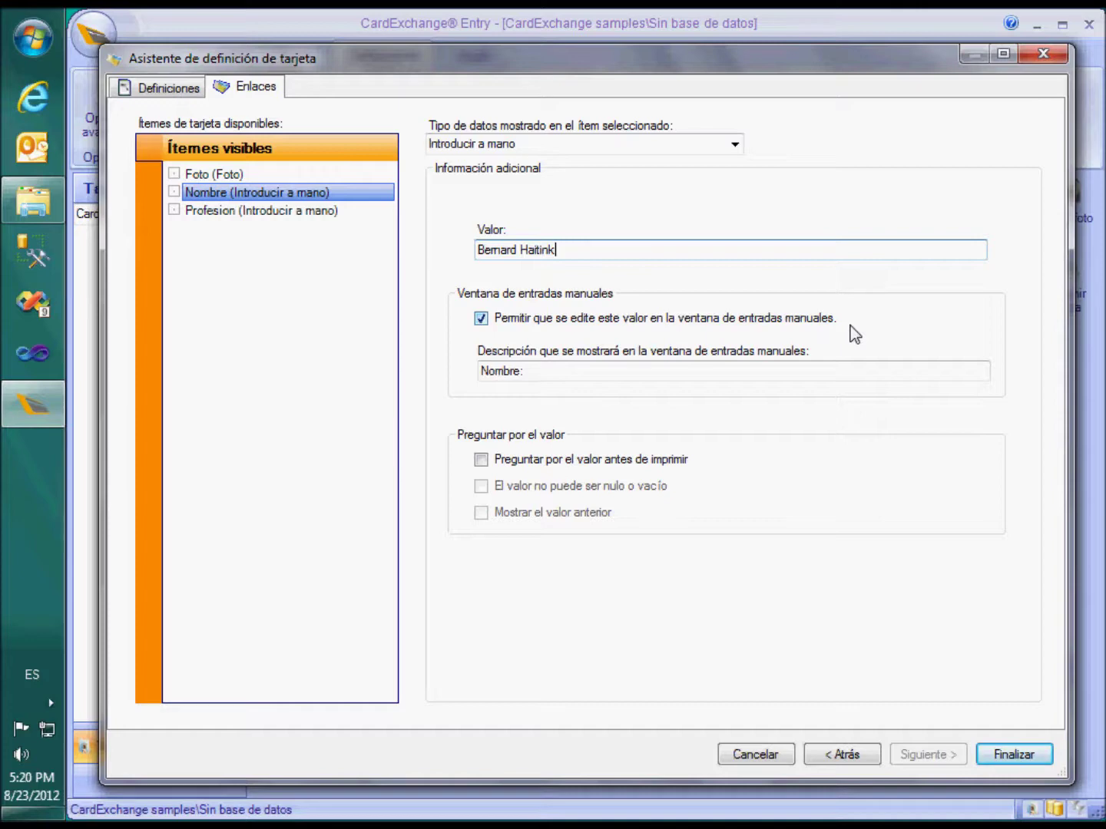
left_click(1003, 757)
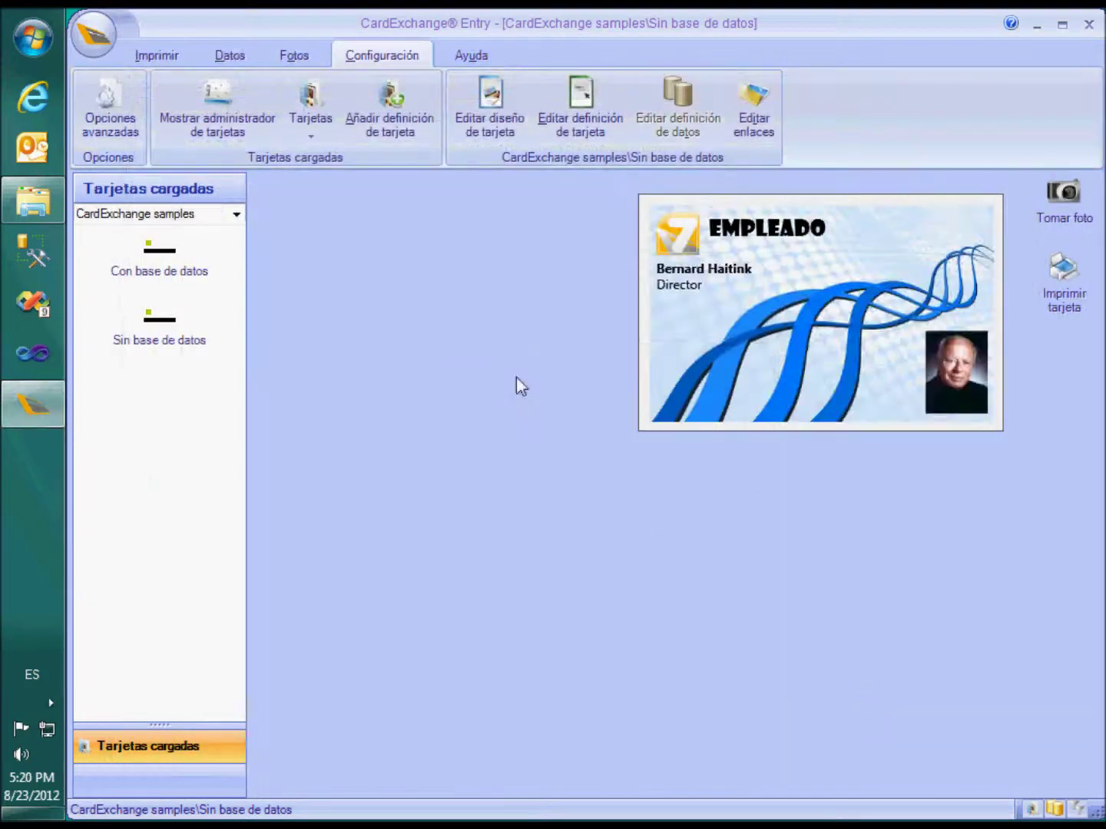
Edit the card's manual entries, setting Nombre to Benjamin Britten and Profesión to Compositor, and apply the changes
left_click(228, 56)
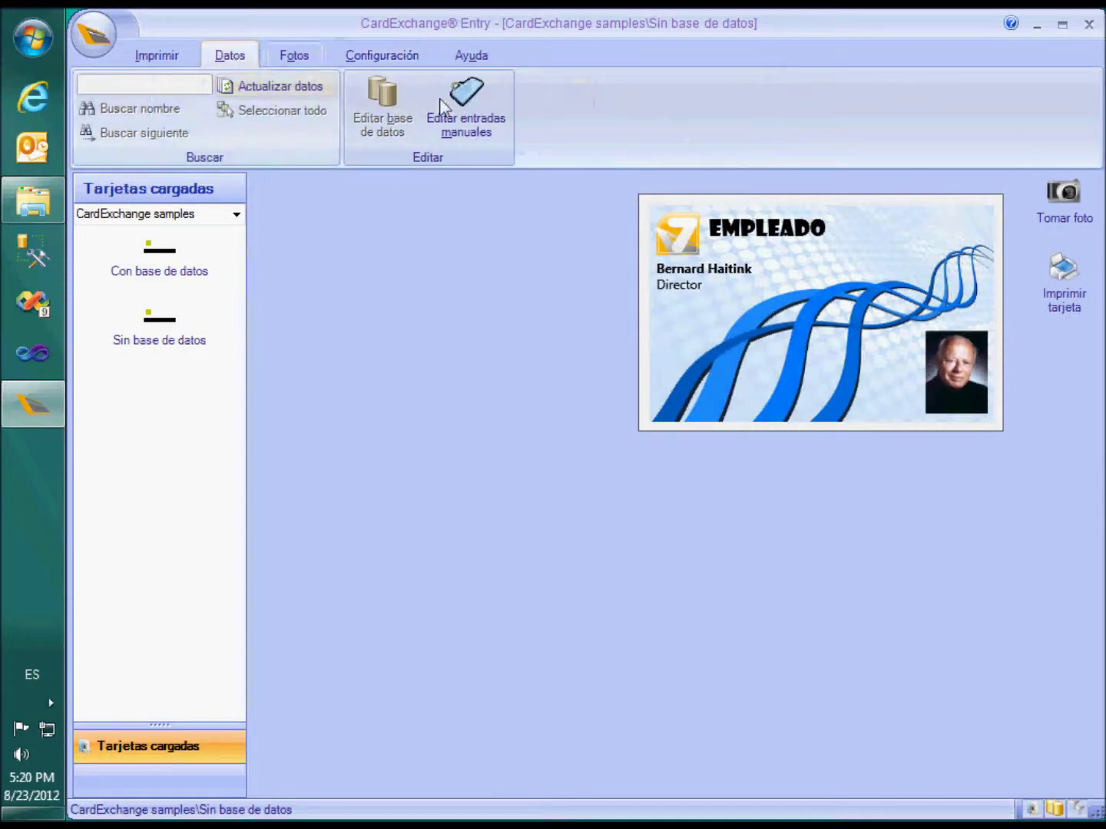
left_click(482, 110)
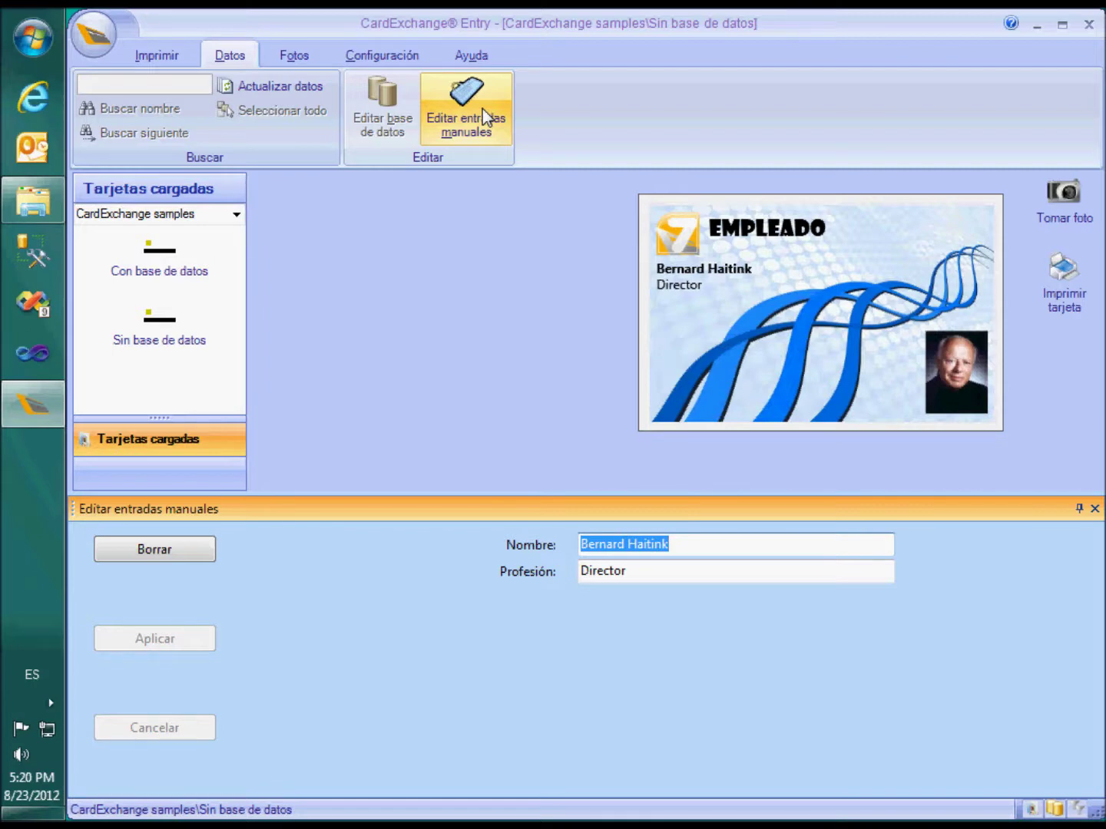
left_click(718, 546)
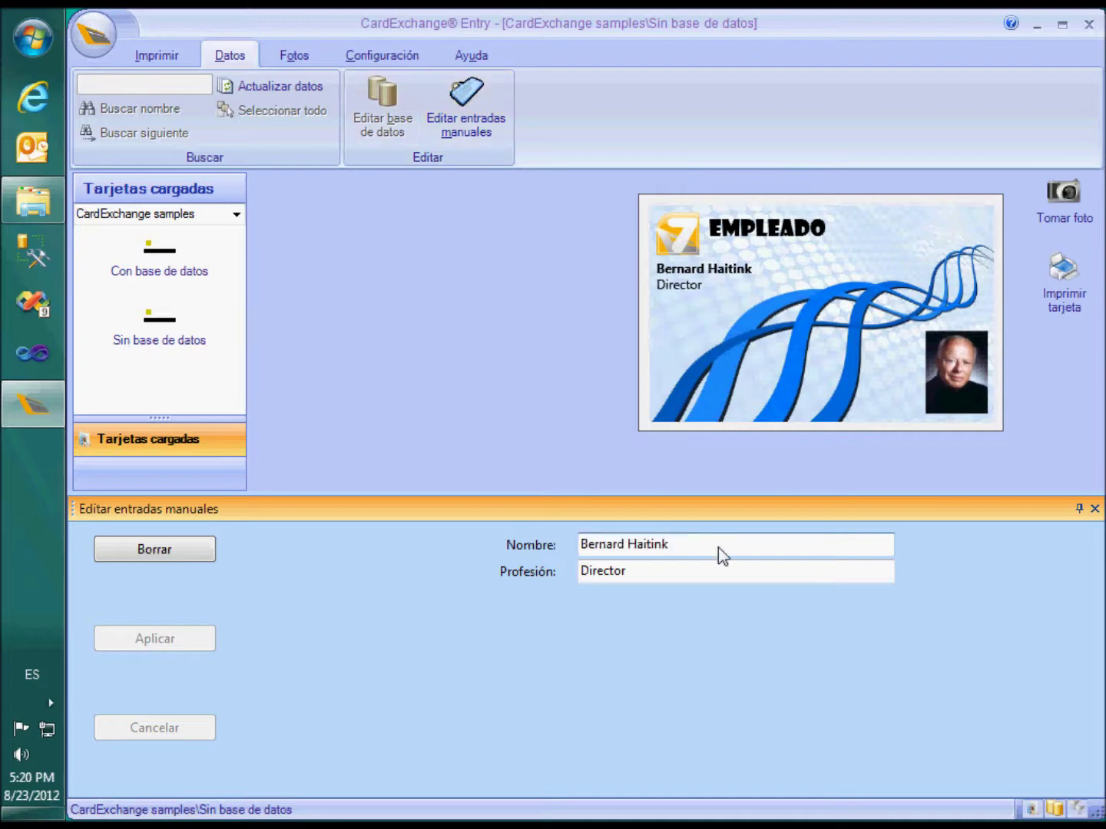
key("ctrl+a")
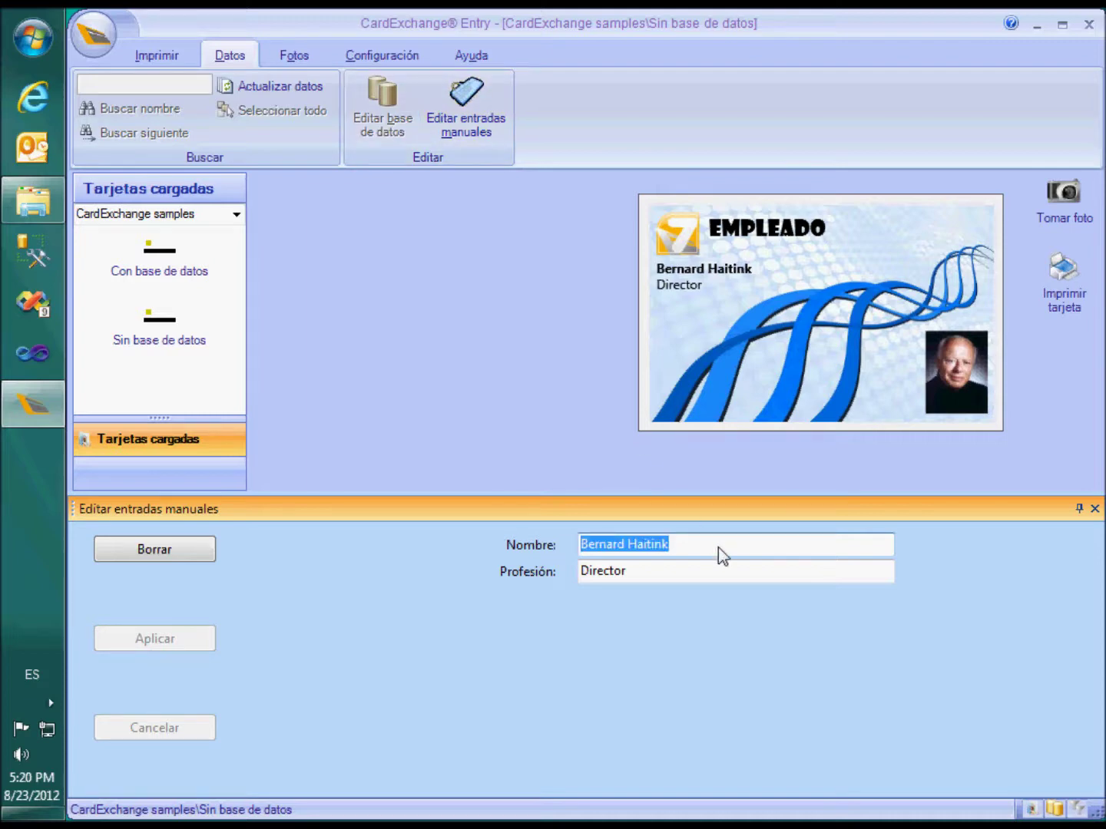
type("Benjamin ")
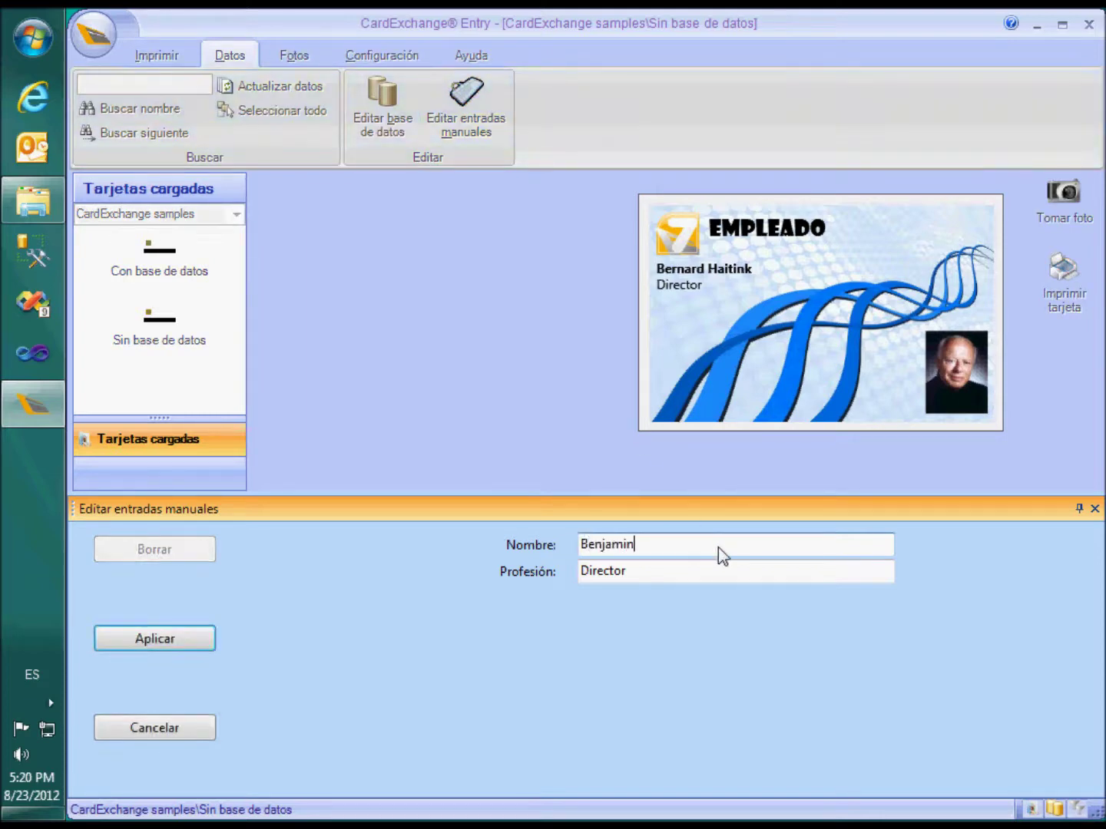
type("Britten")
key("Tab")
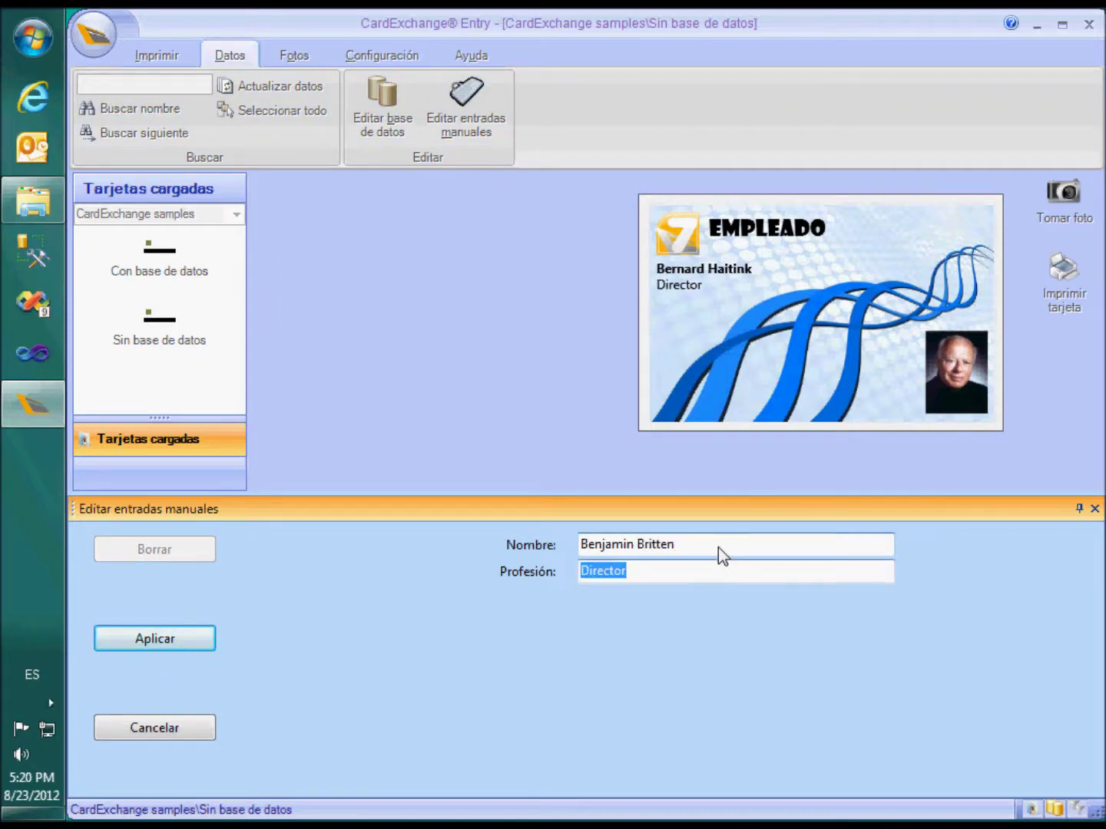
type("Compos")
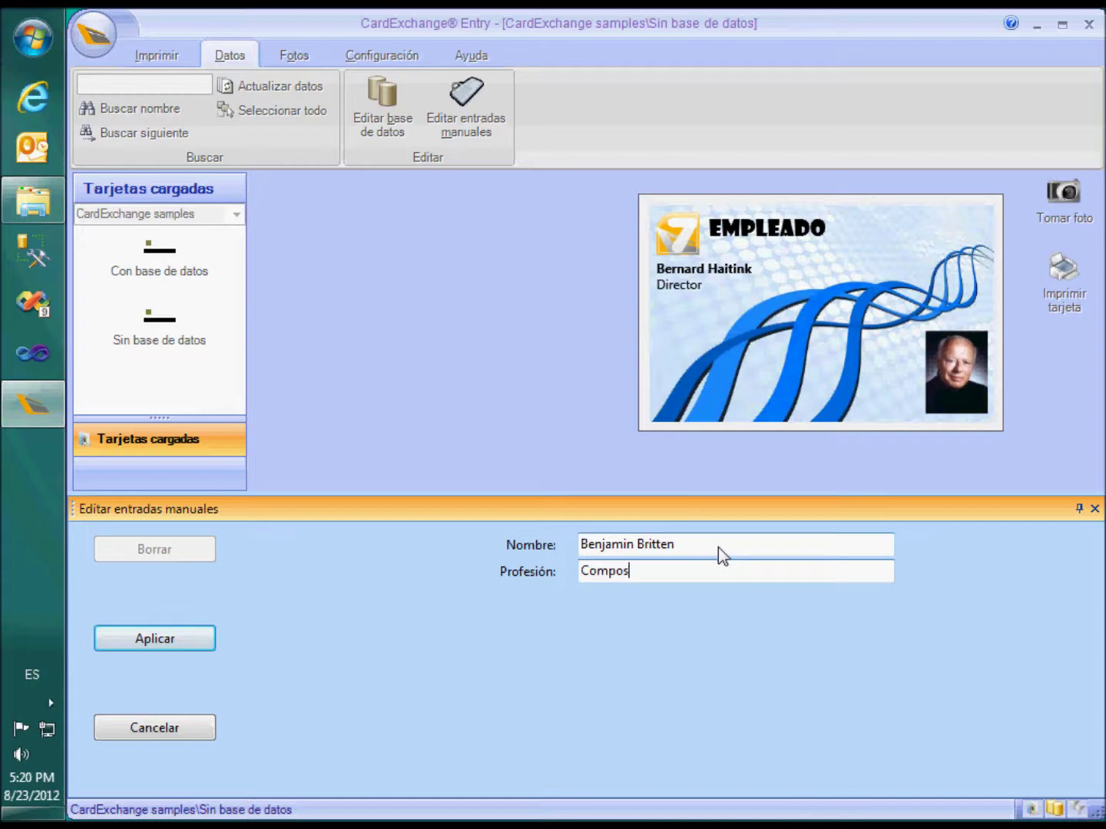
type("itor")
left_click(146, 640)
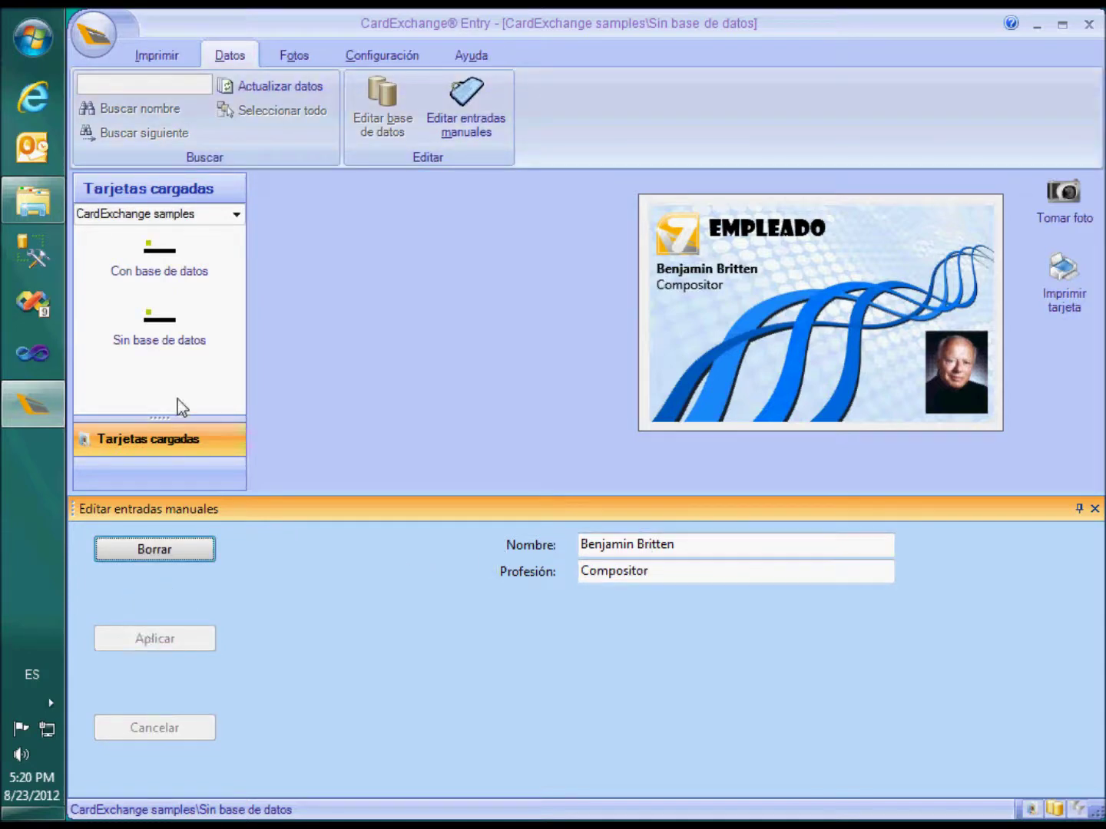
Import Benjamin Britten's portrait from the Photos folder into the card and save the photo
left_click(293, 53)
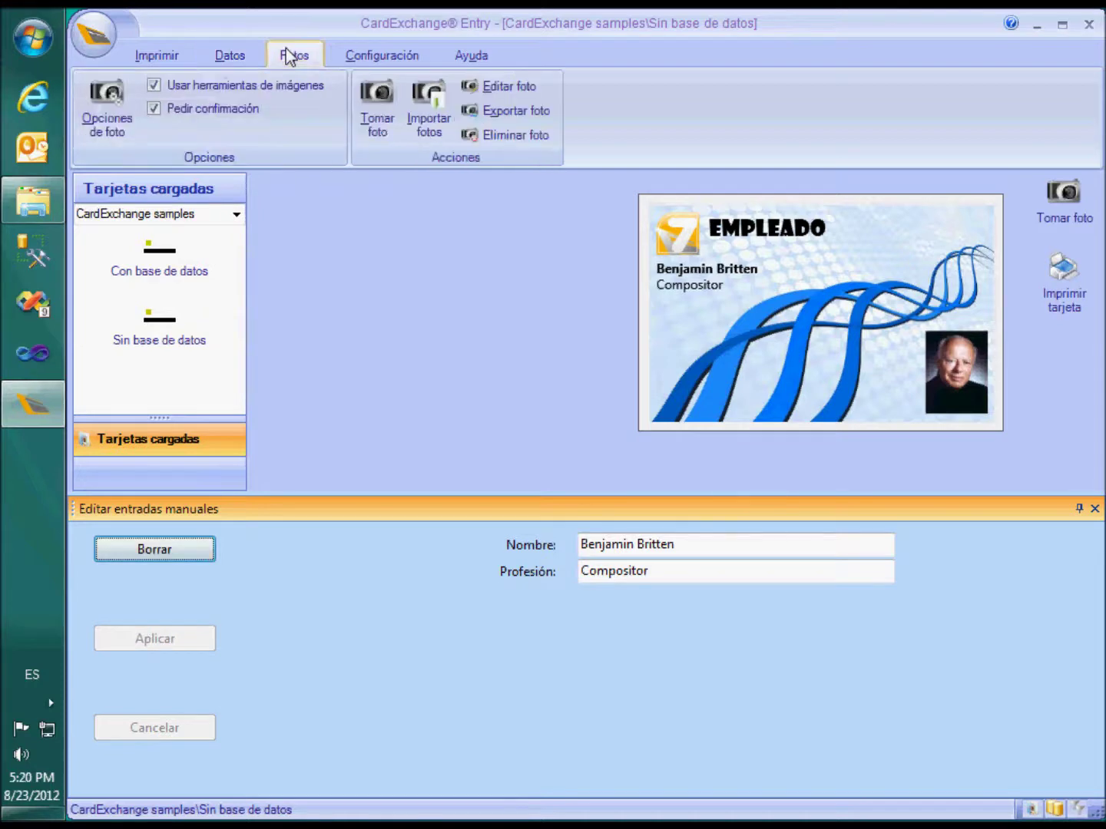
left_click(419, 115)
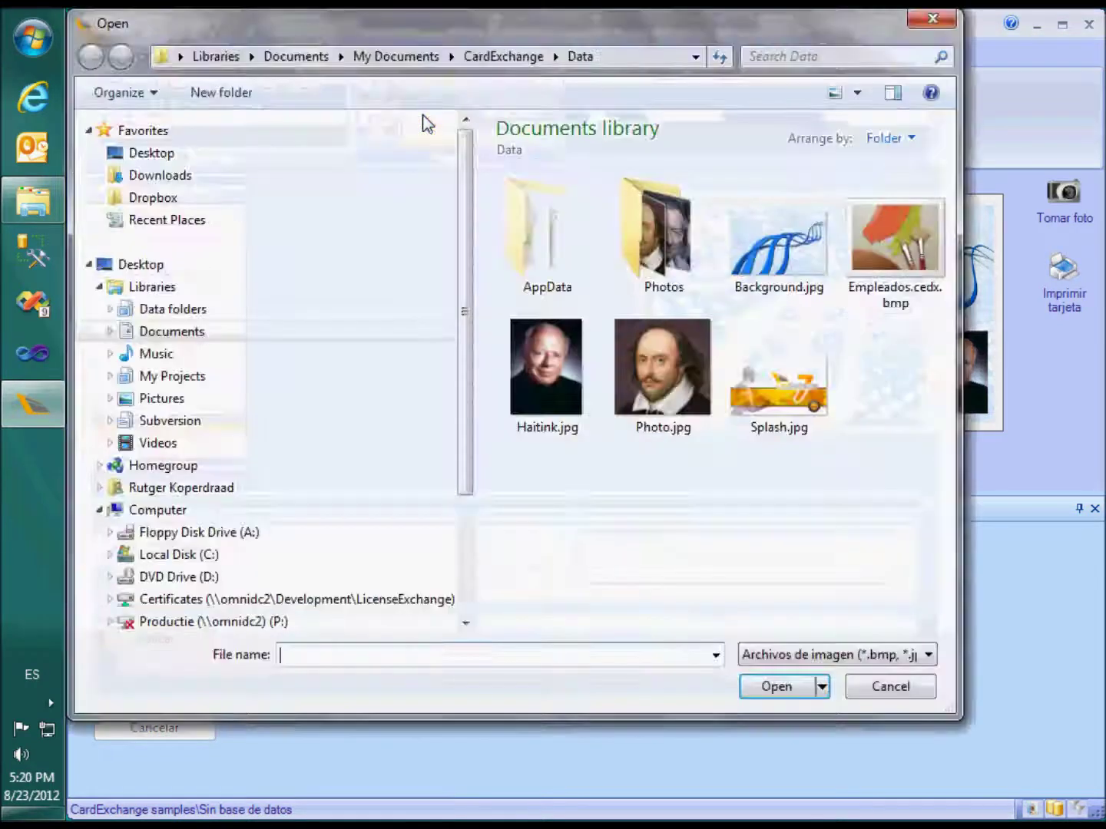
double_click(636, 235)
left_click(658, 259)
left_click(777, 688)
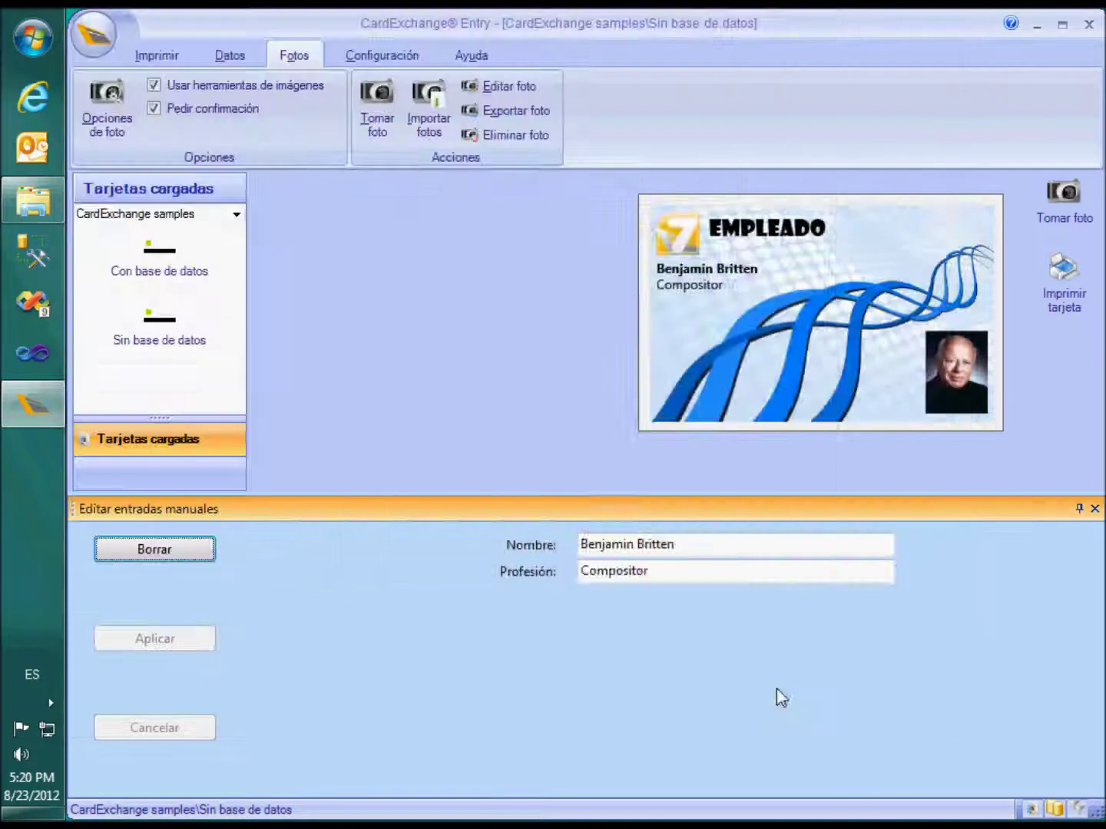
left_click(724, 645)
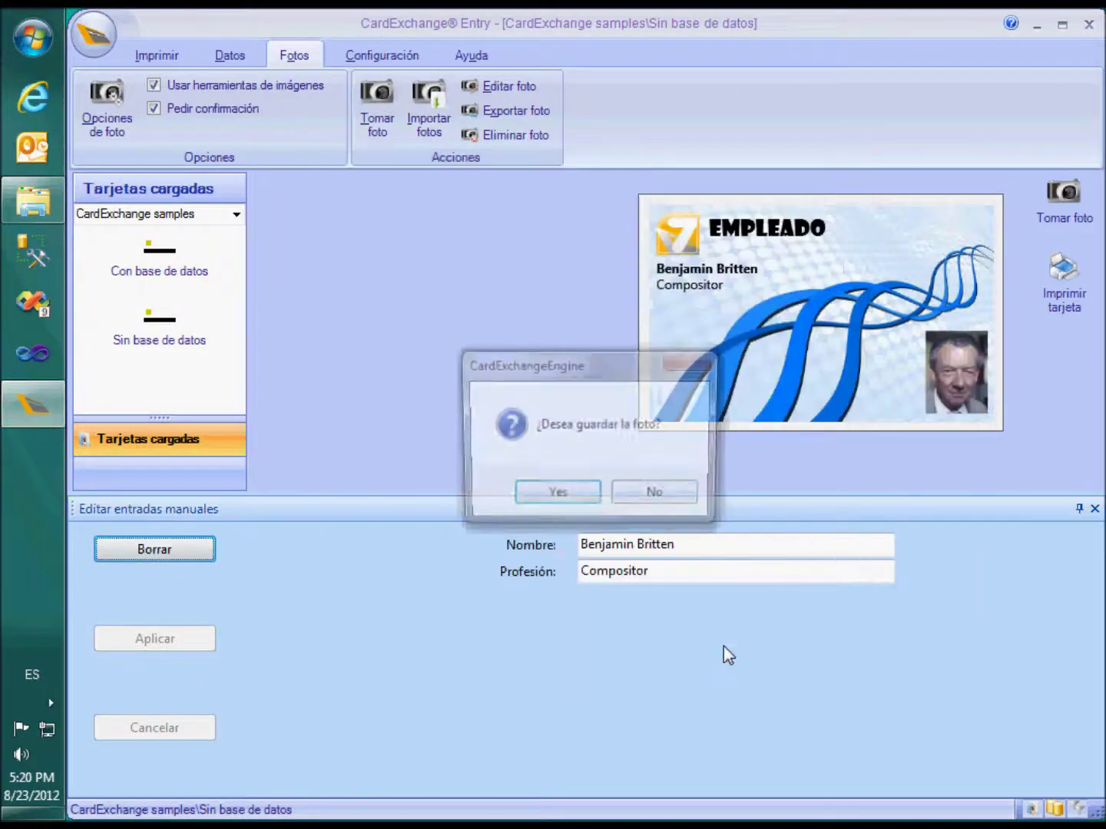
left_click(557, 496)
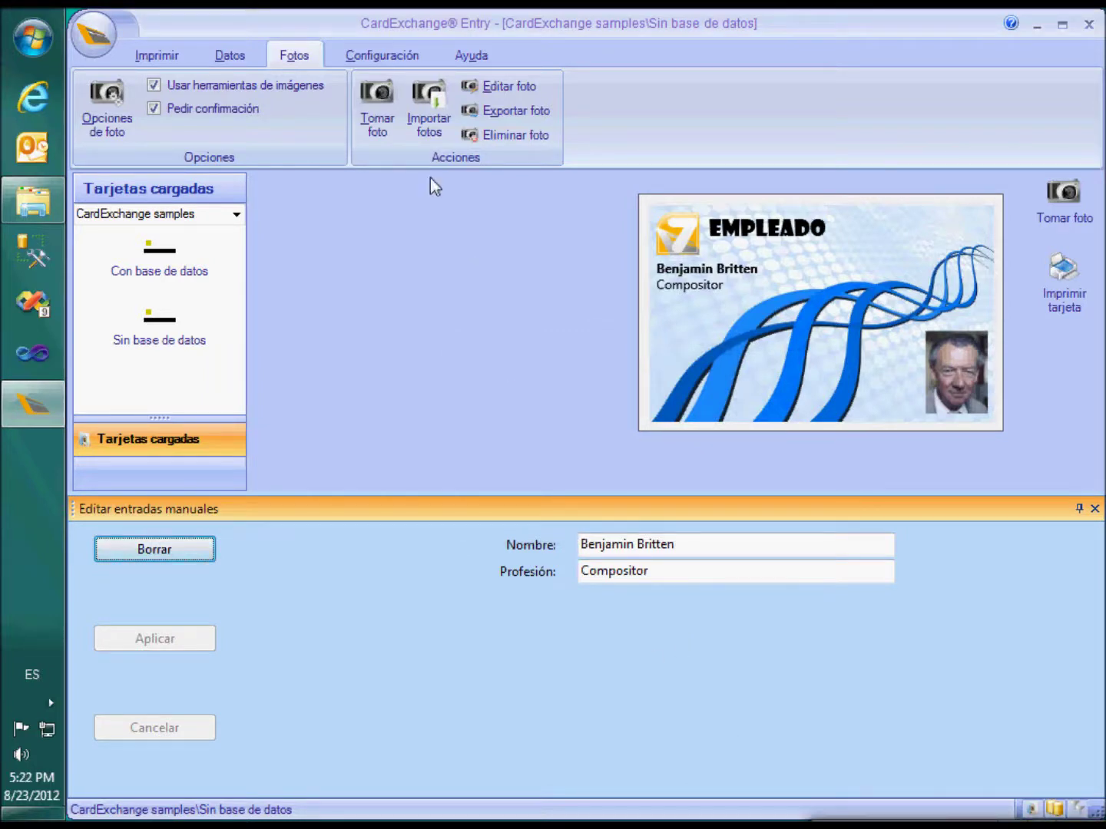
Edit the card's links and set the Nombre item's data type to Campo concatenado
left_click(386, 59)
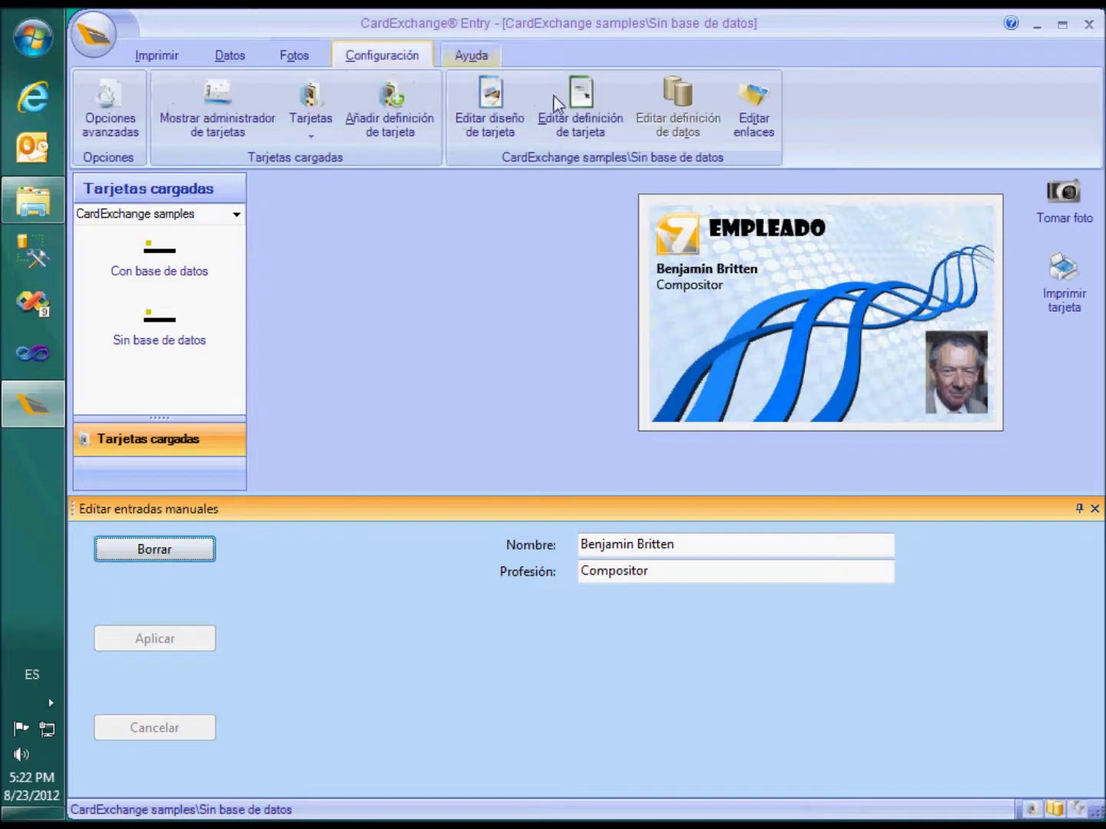
left_click(757, 111)
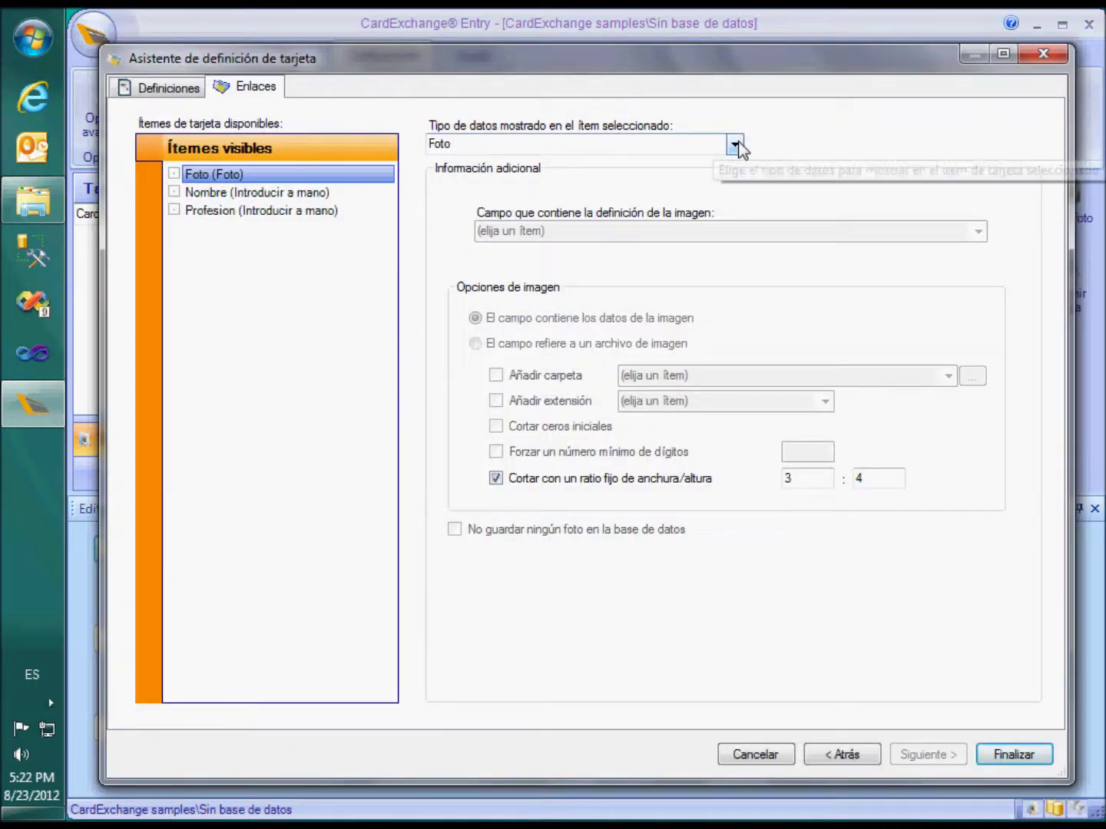
left_click(735, 144)
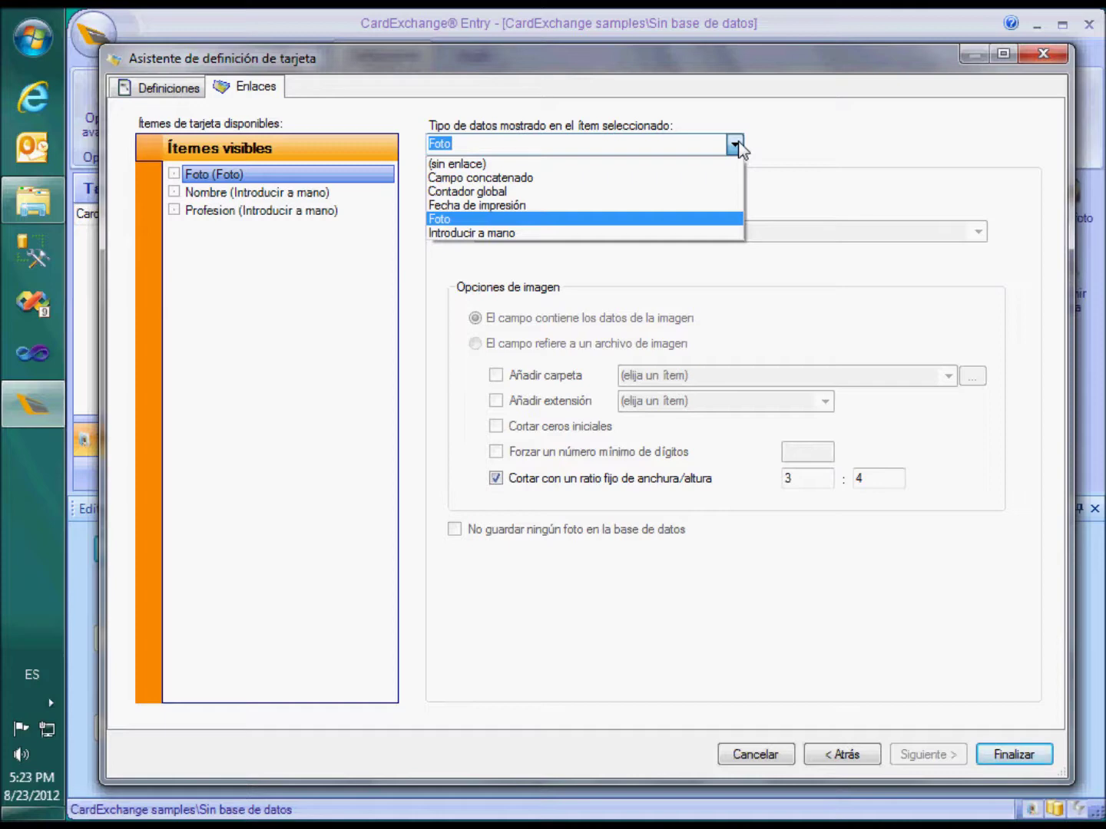
left_click(736, 144)
left_click(311, 195)
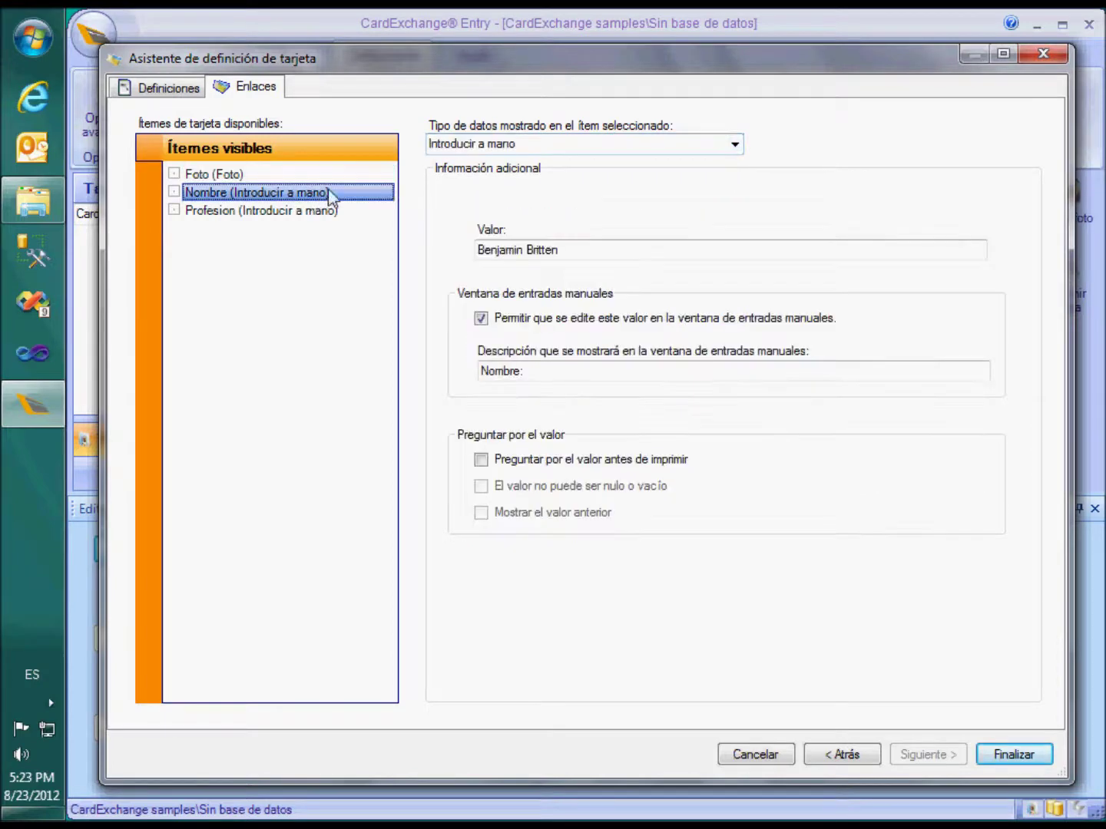
left_click(735, 146)
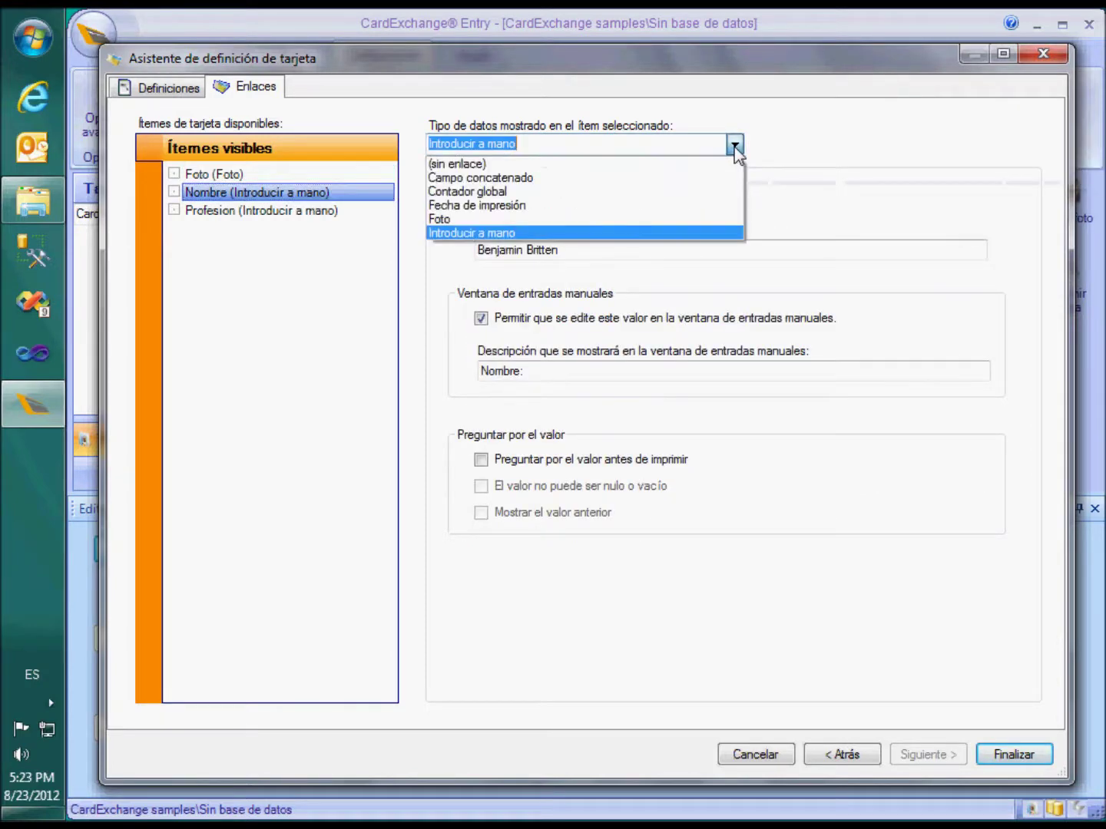
left_click(707, 177)
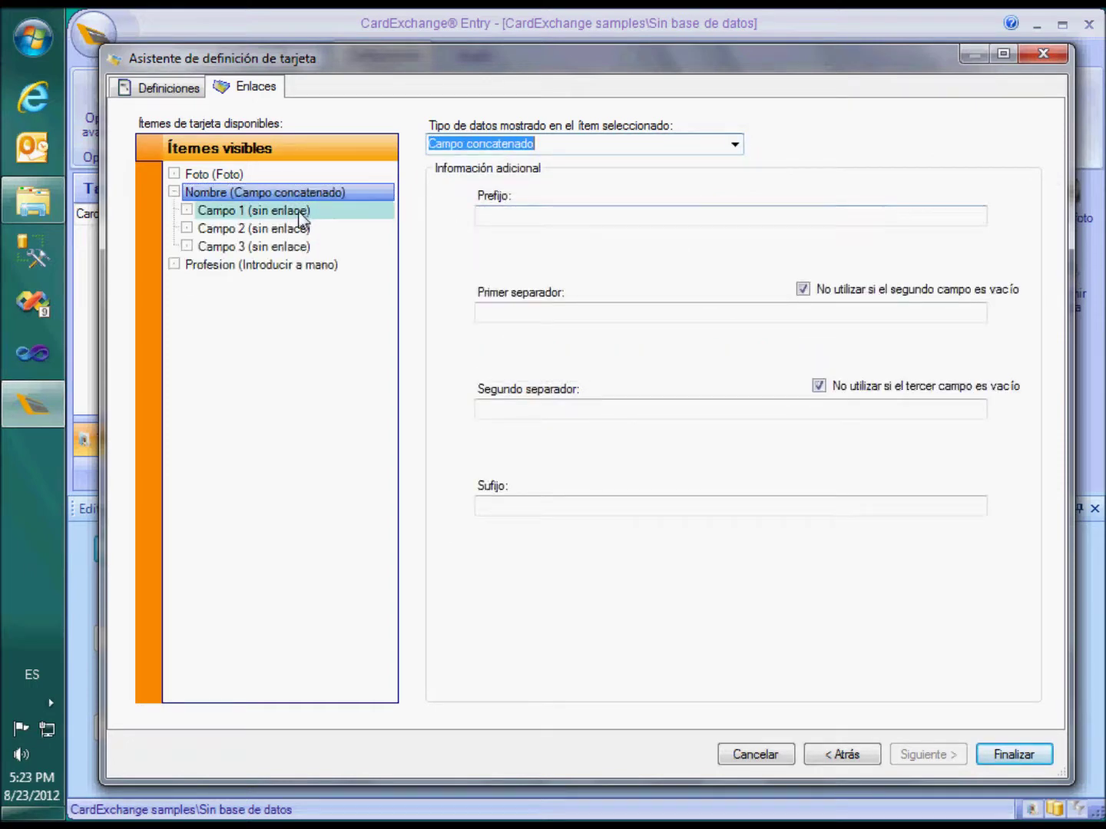
Link Campo 1 of Nombre as Introducir a mano with the value Benjamin and the manual entry description "Nombre:"
left_click(254, 211)
left_click(735, 145)
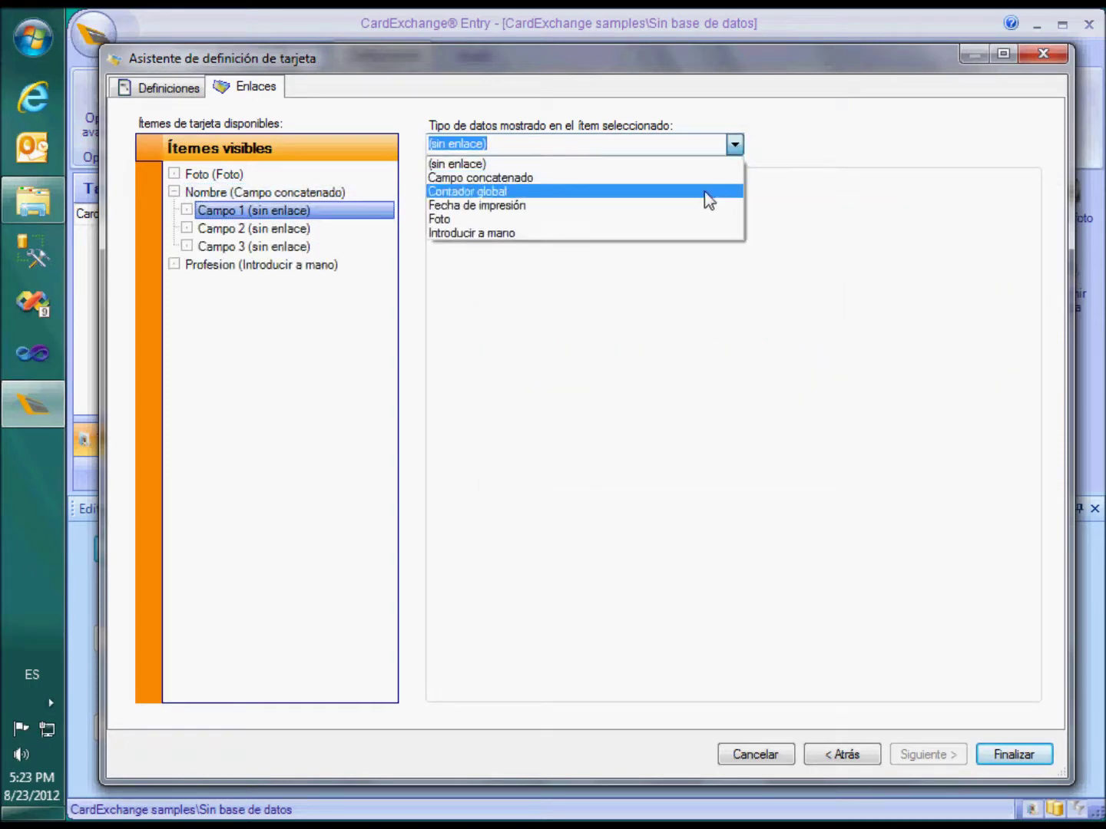
left_click(699, 233)
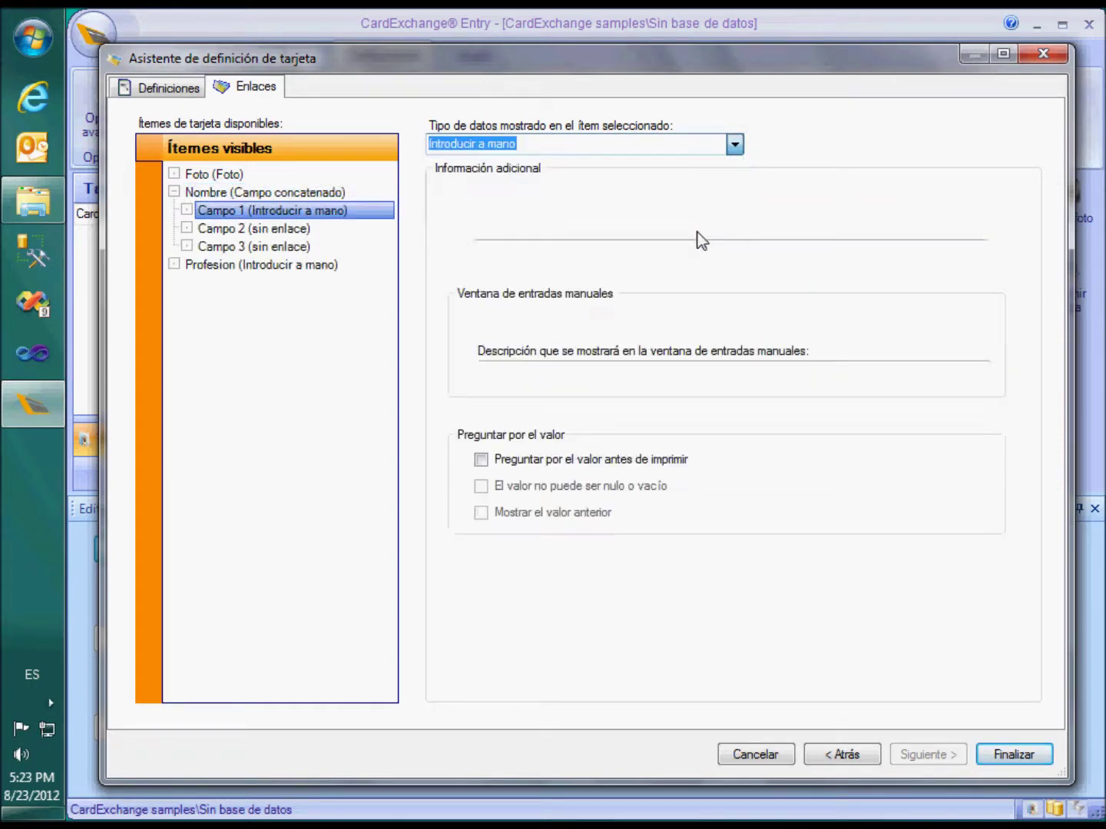
left_click(665, 253)
type("Benjamin")
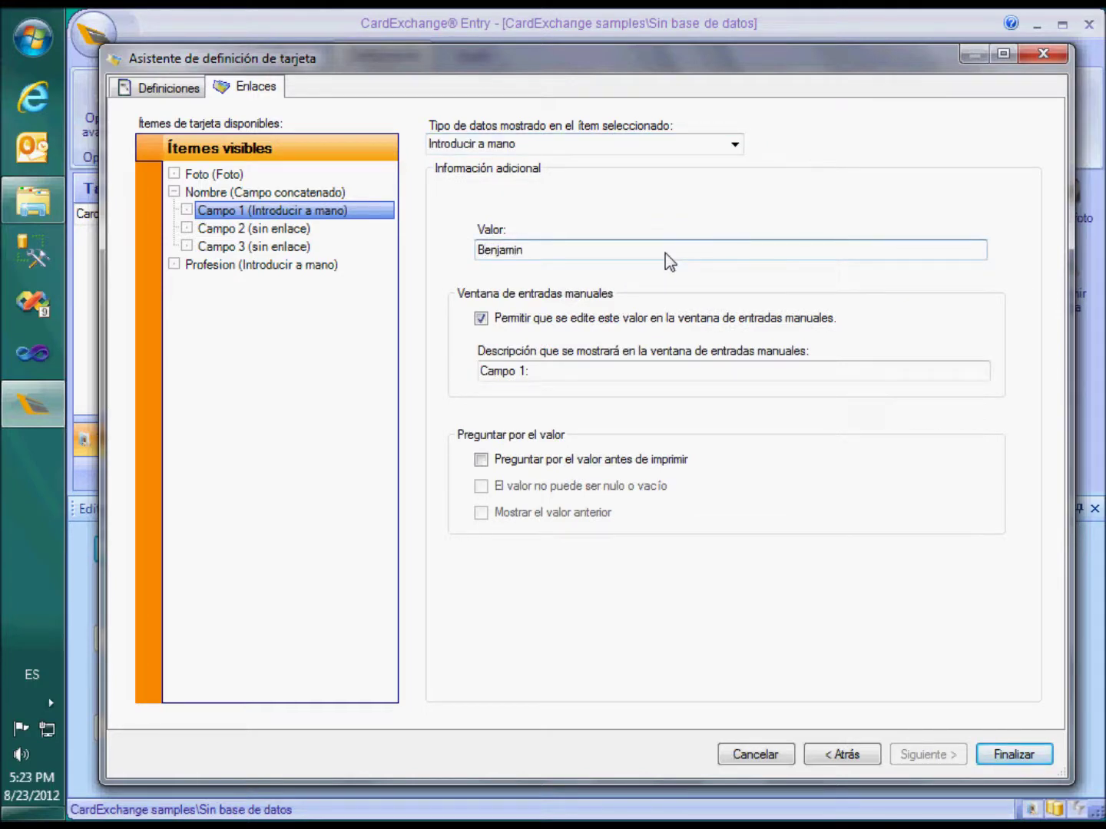
left_click(611, 374)
key("shift+Home")
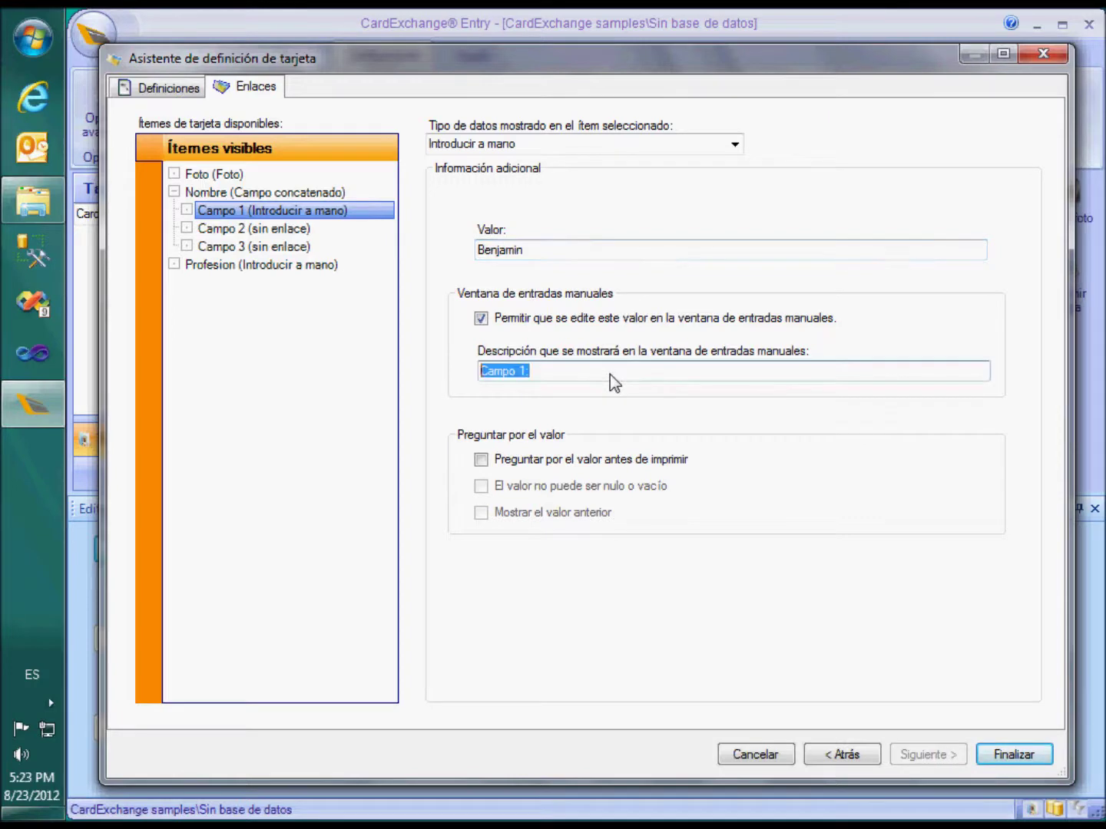
type("Nombre:")
Link Campo 2 of Nombre as Introducir a mano with the value Britten and the manual entry description "Apellido:"
left_click(303, 229)
left_click(729, 147)
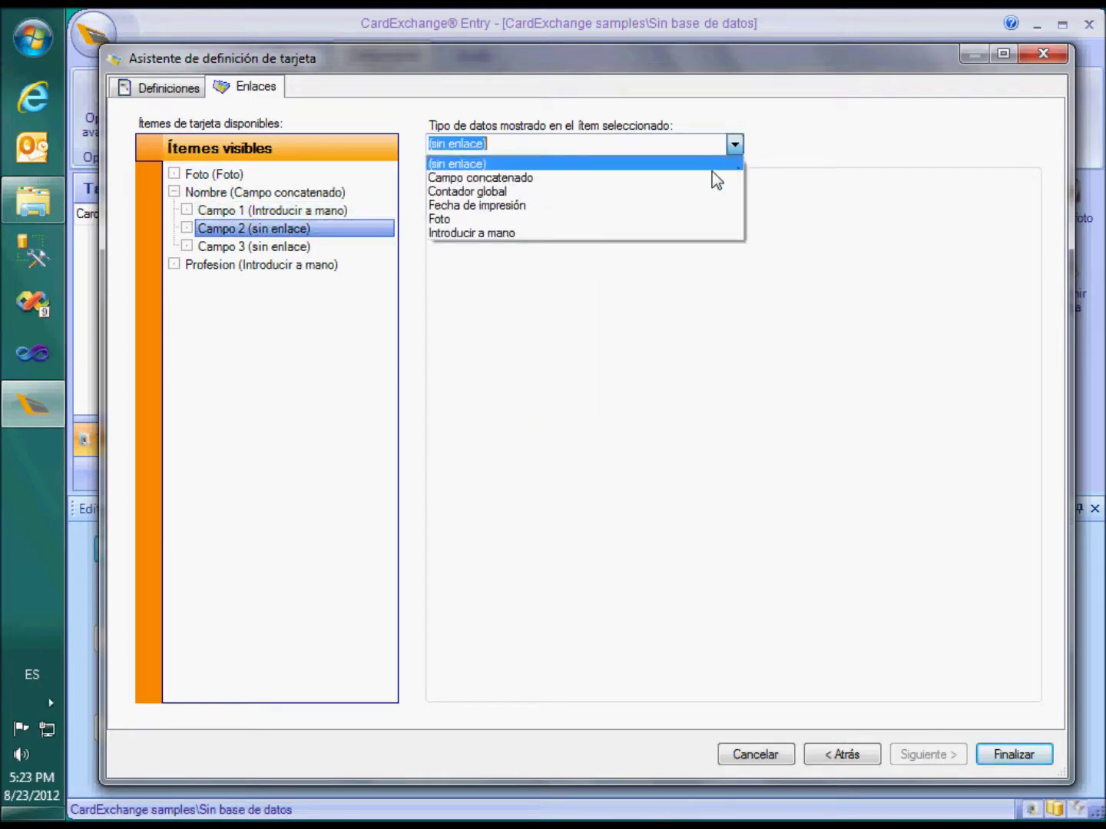
left_click(675, 233)
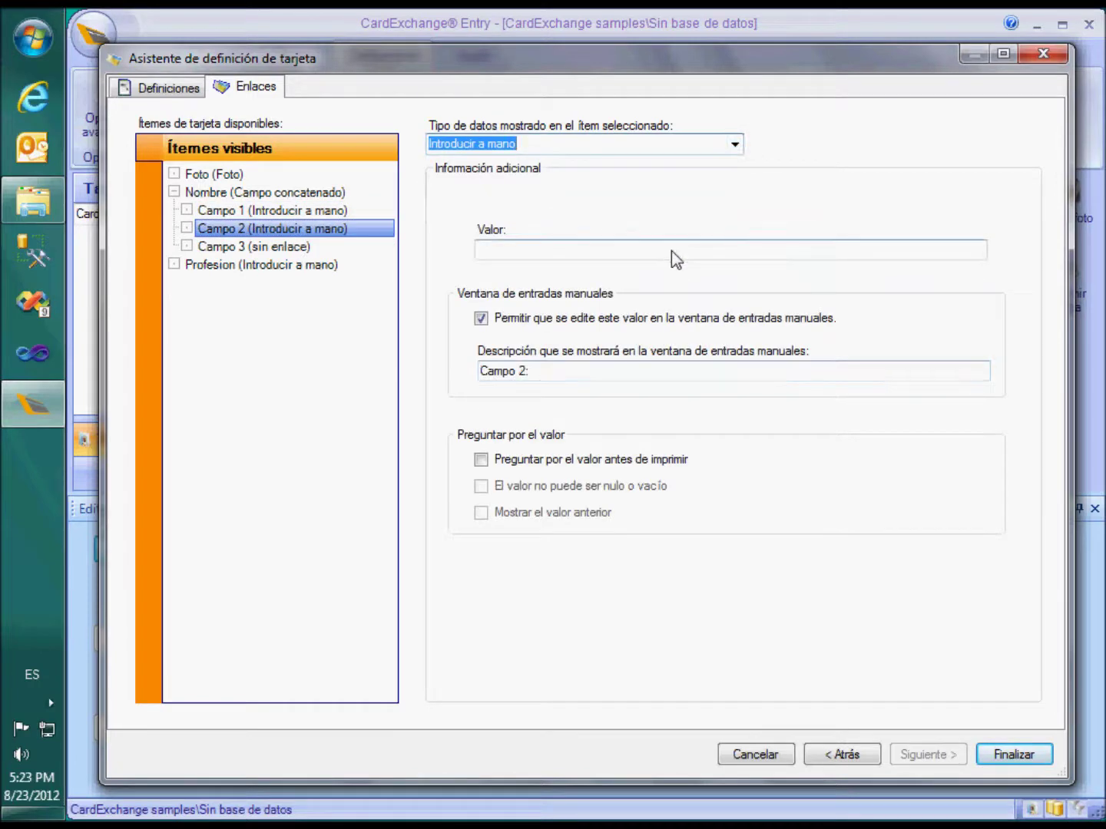
left_click(672, 250)
type("Britten")
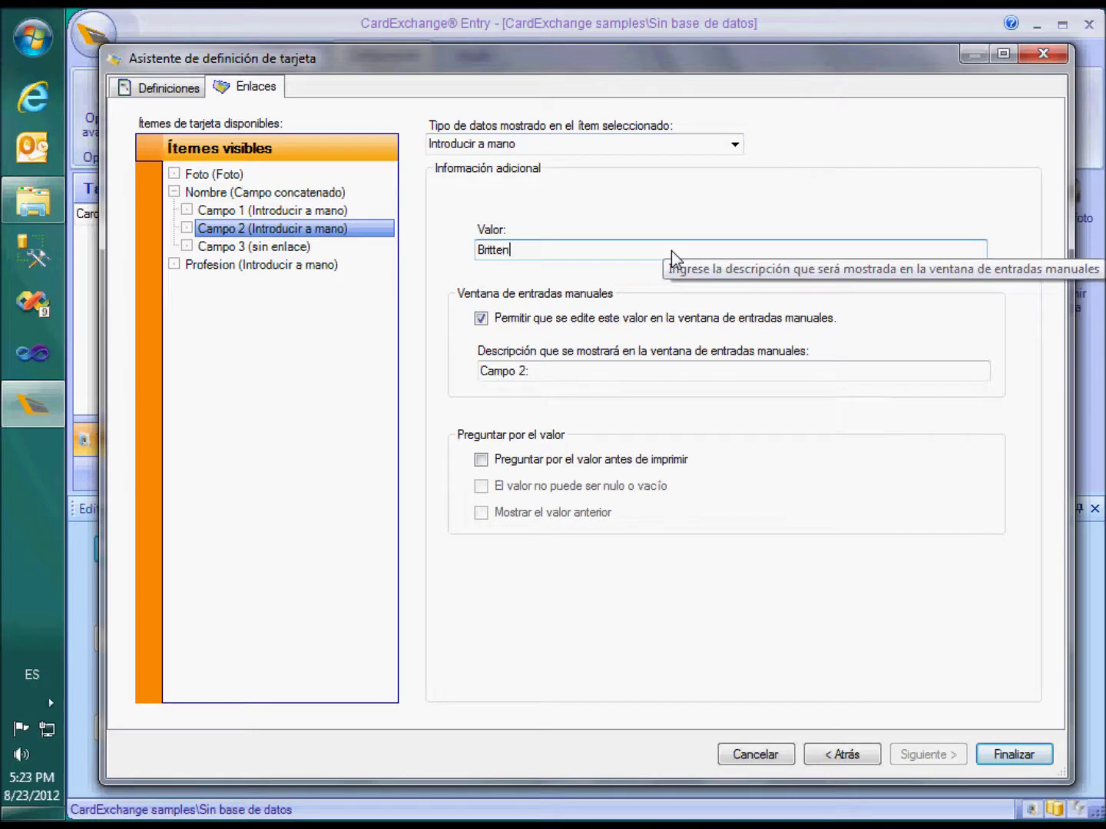
left_click(666, 377)
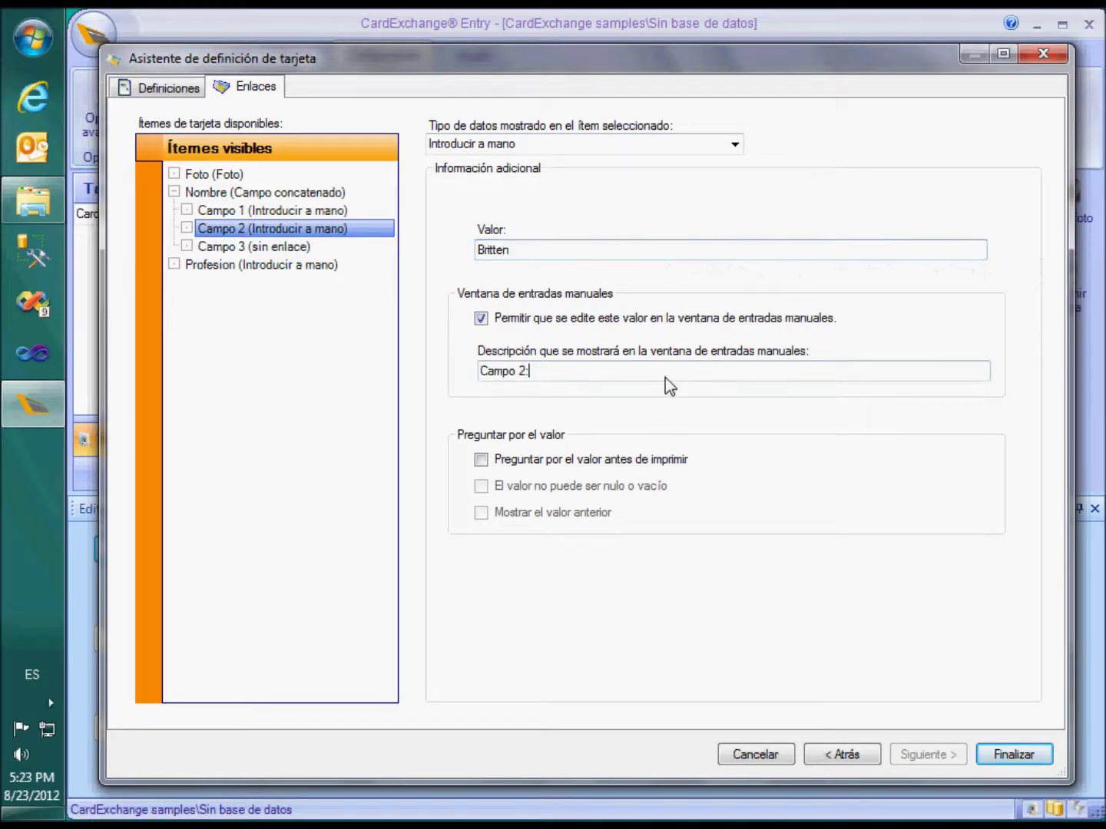
key("shift+Home")
type("A")
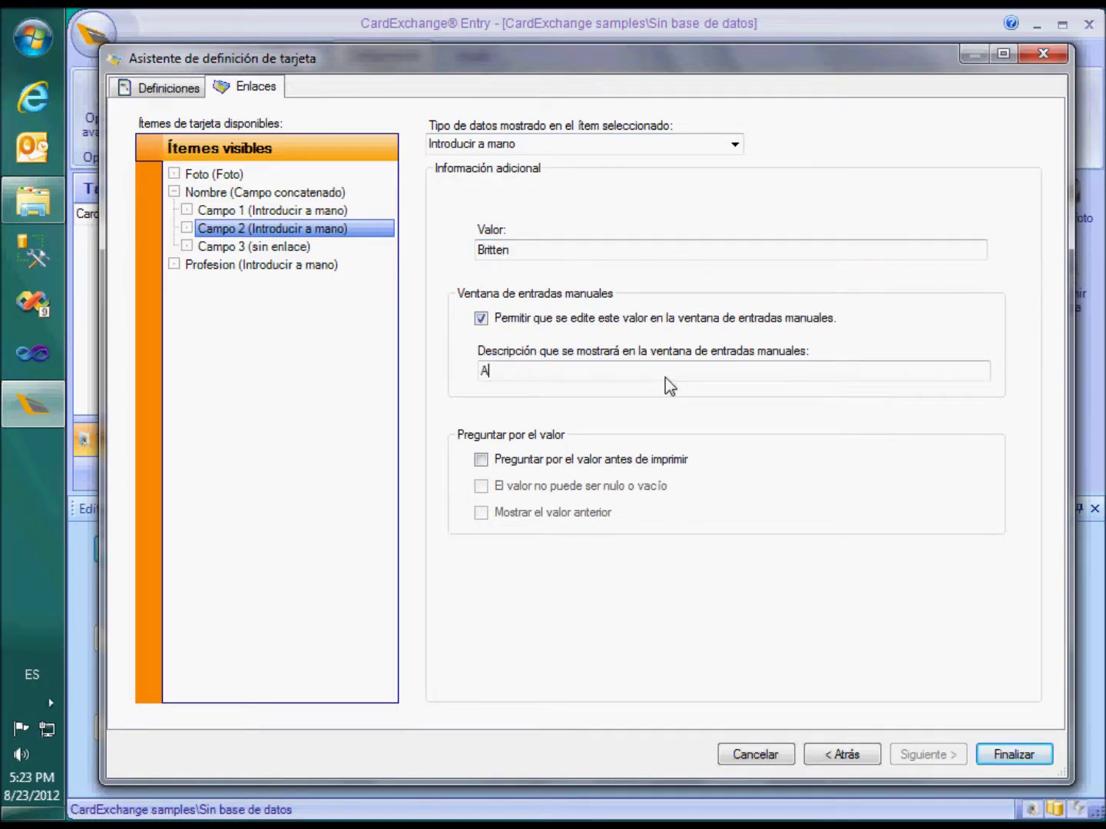
type("pellido:")
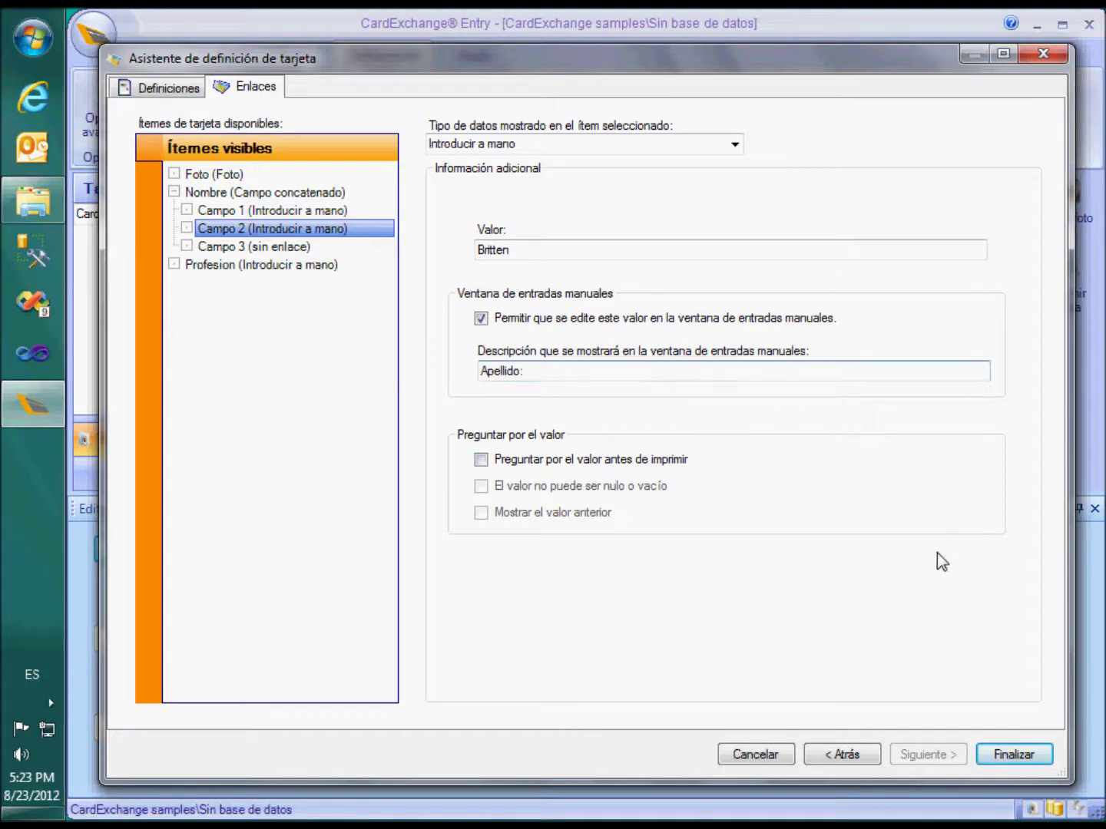
Give the concatenated Nombre item the prefix "Nombre:" and a space as first separator, and finish the link definition
left_click(313, 193)
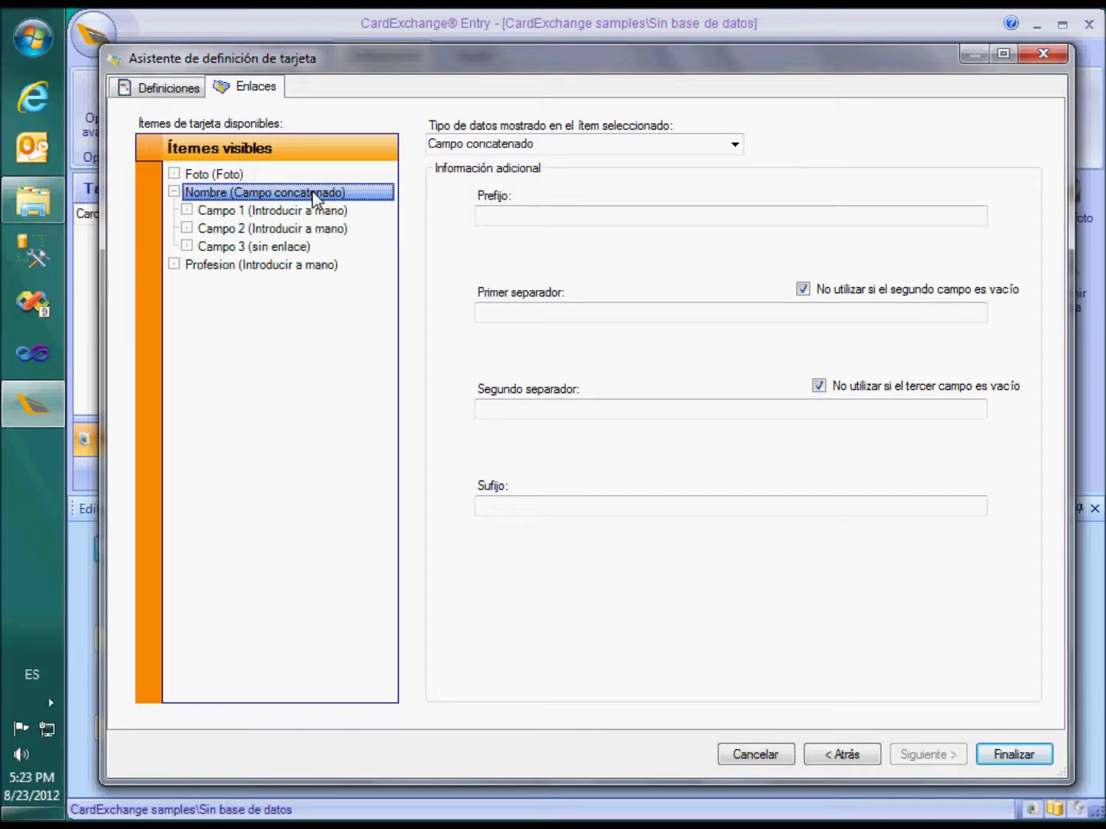
left_click(564, 216)
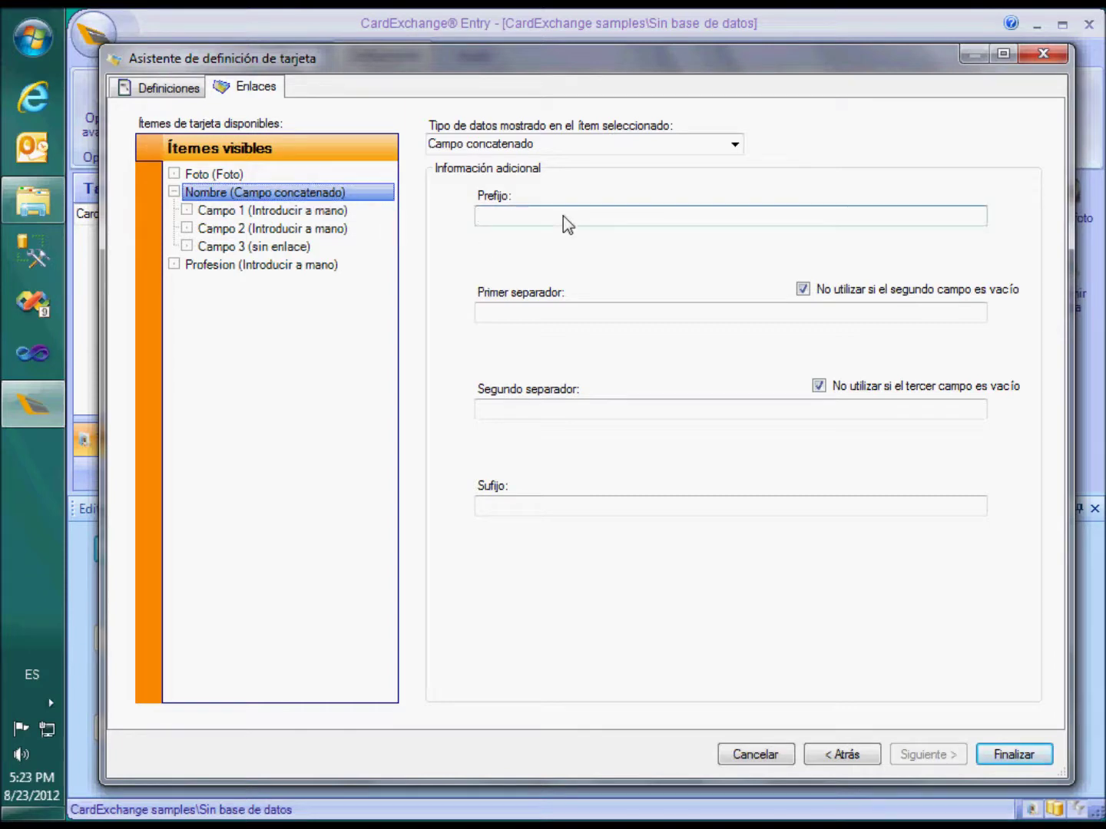
type("Nombre:")
left_click(577, 317)
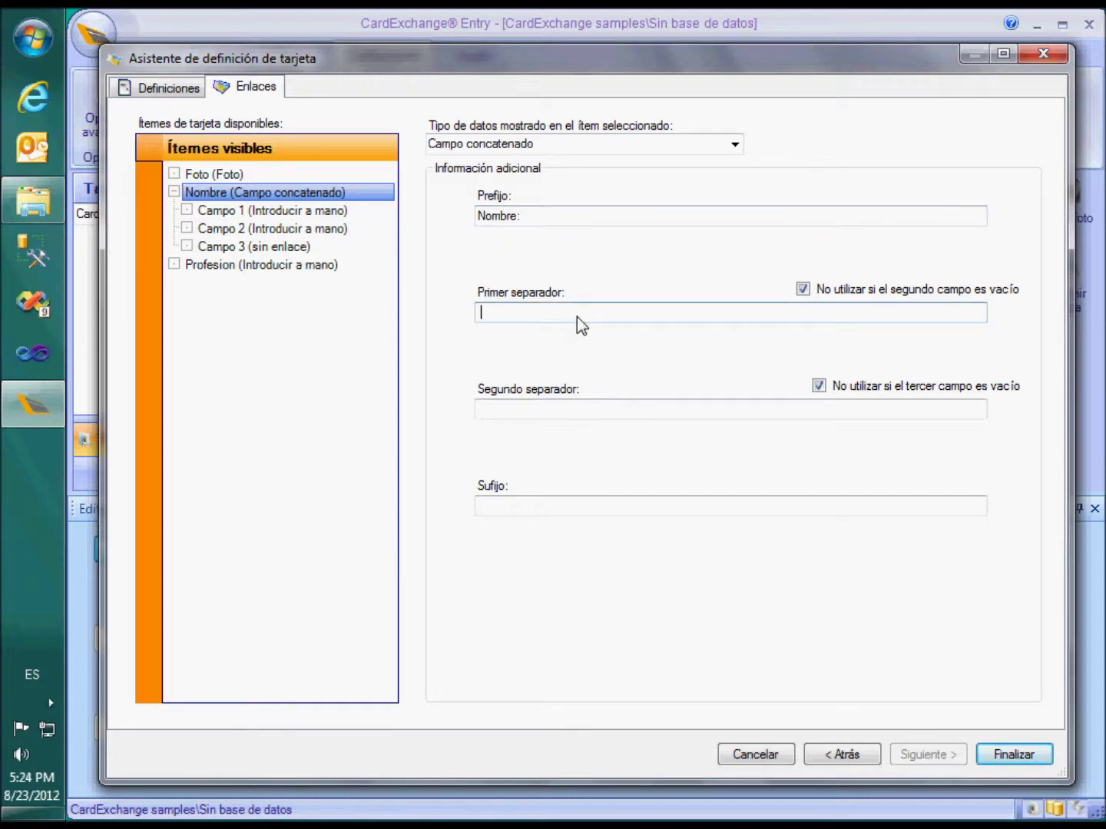
left_click(1005, 756)
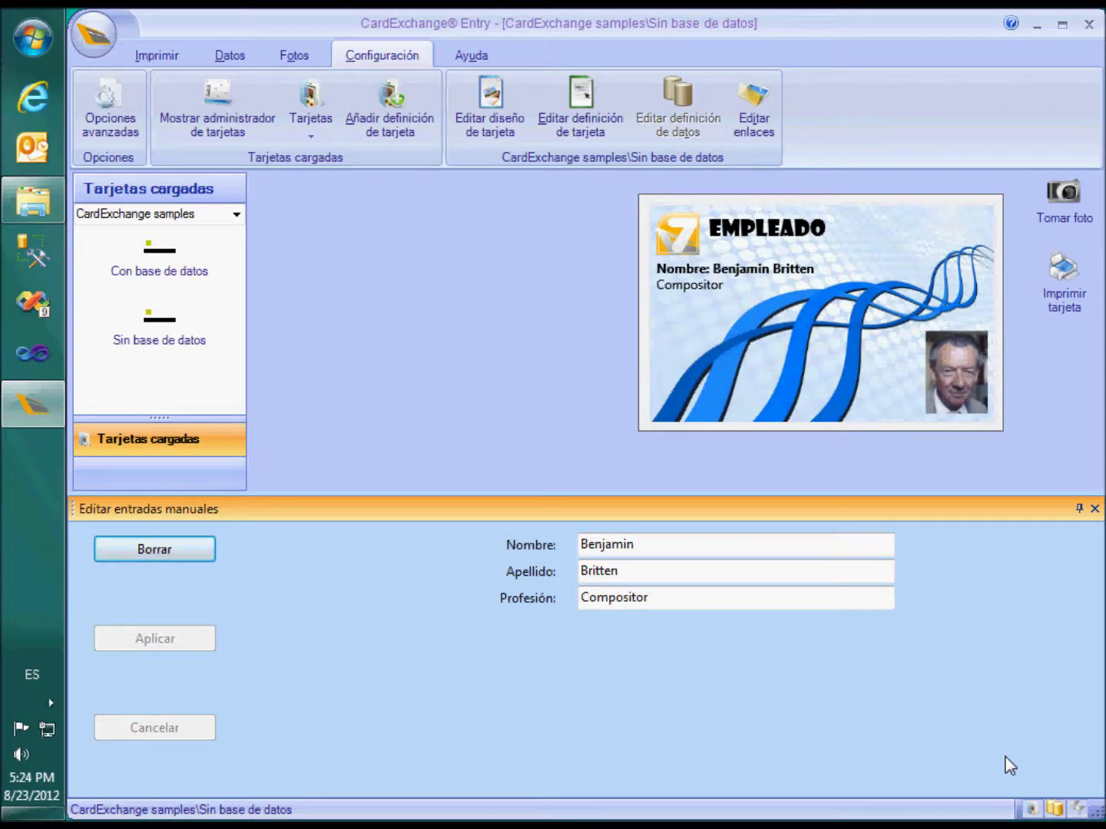
Edit the card's links and set the Profesion item's data type to Contador global, keeping the default counter options
left_click(753, 102)
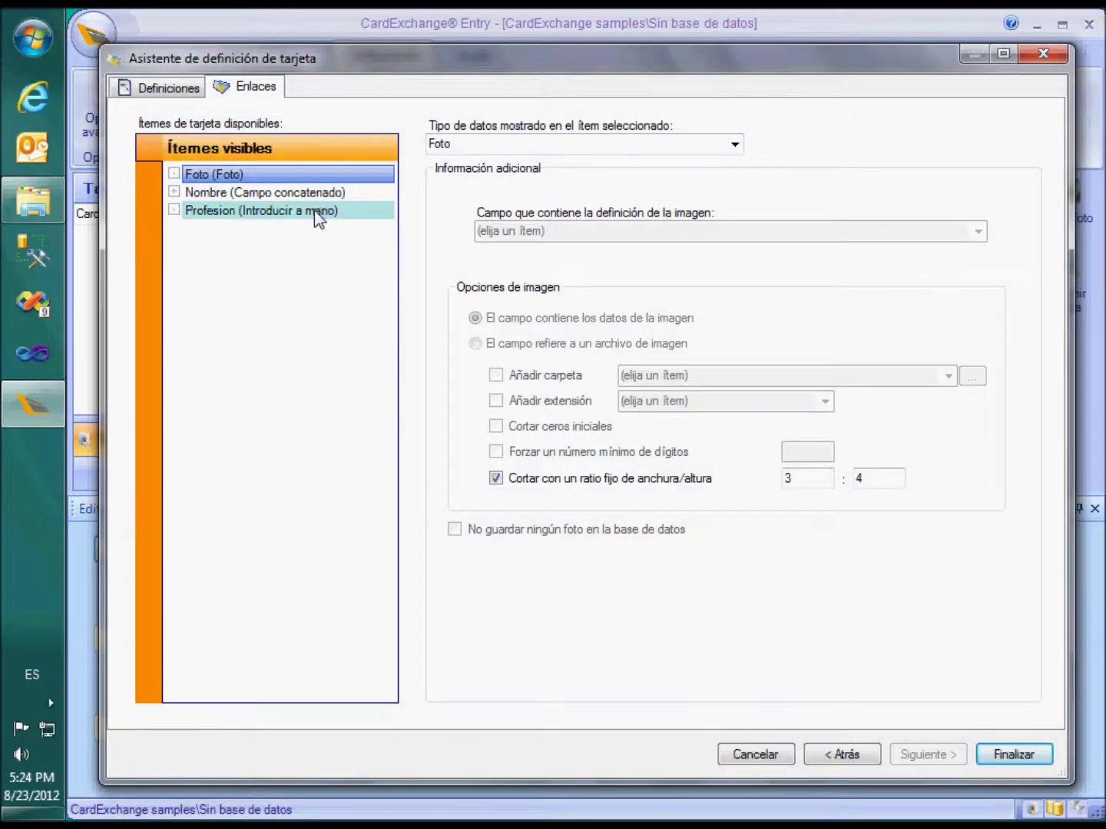
left_click(314, 211)
left_click(734, 146)
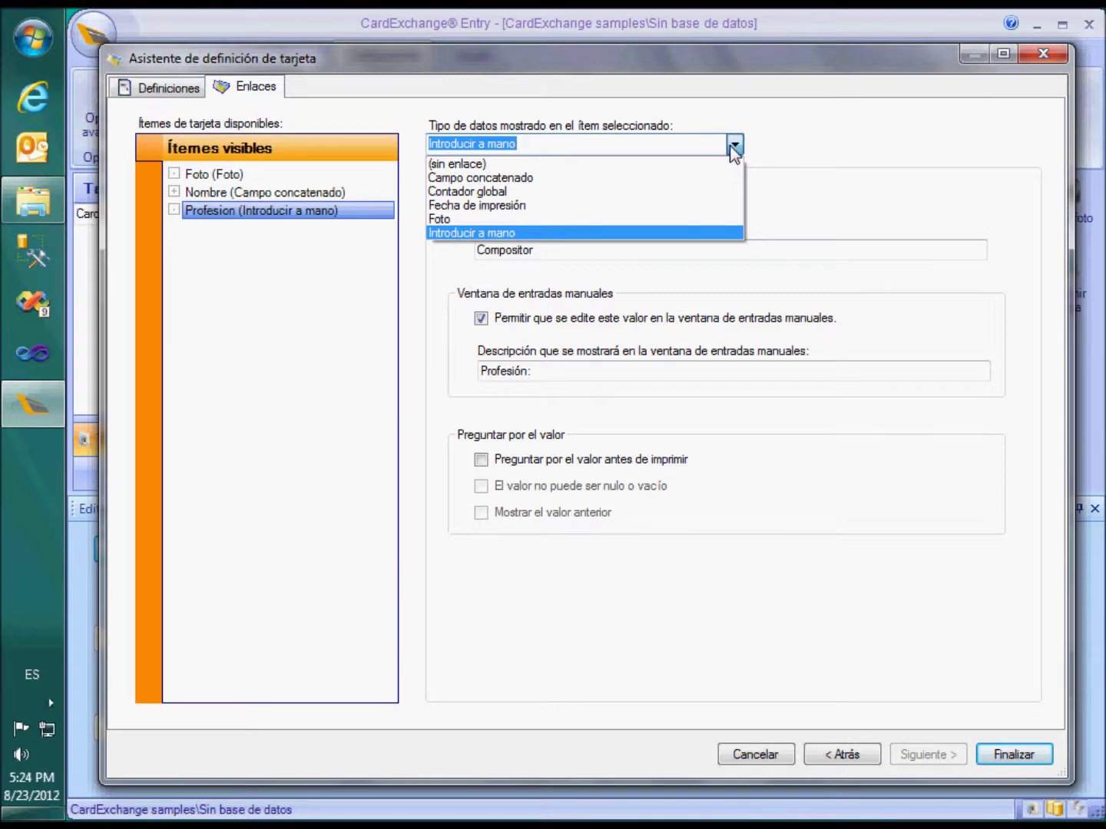
left_click(658, 190)
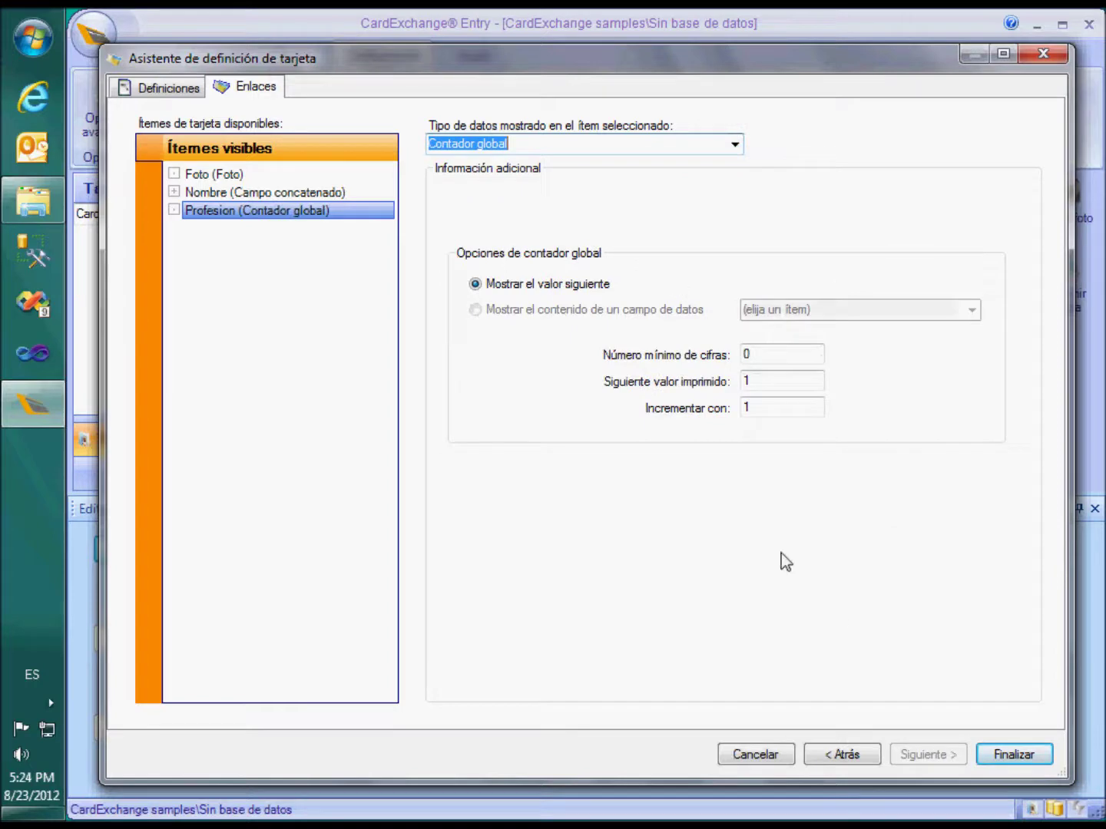
left_click(1012, 755)
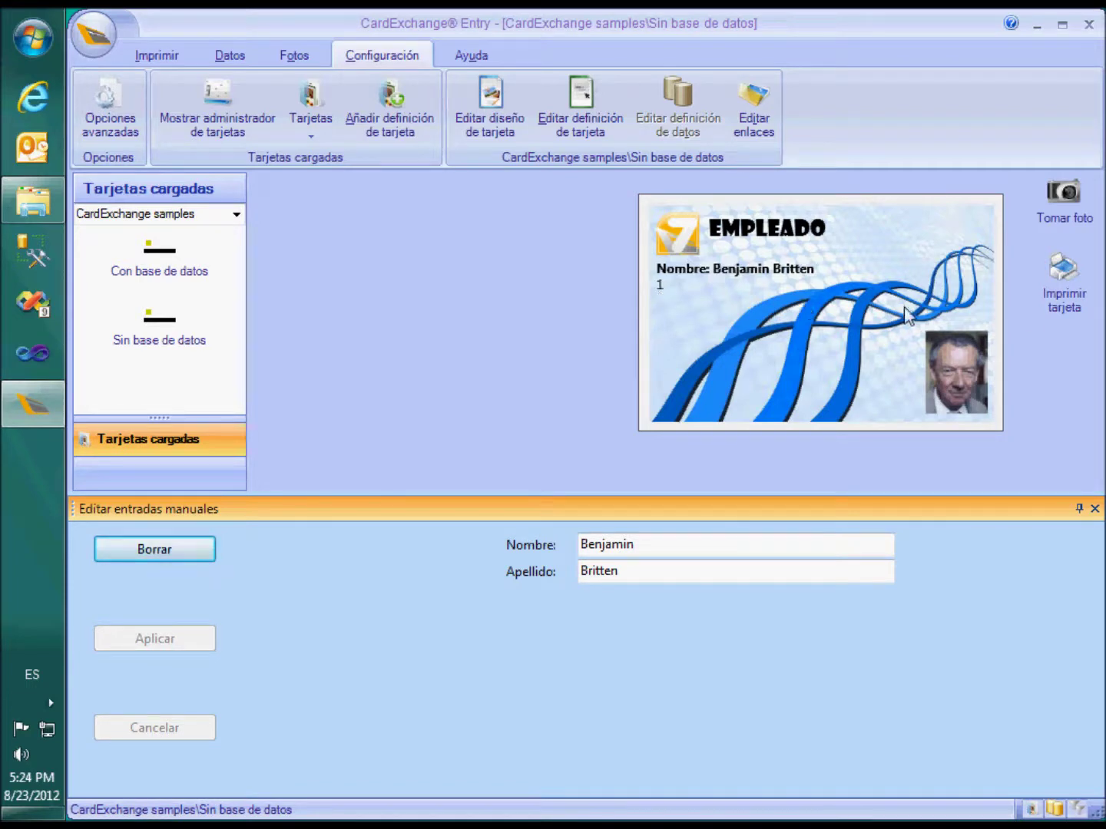
Print the card several times, setting the global counter's next value to 30 for one of the prints
left_click(1072, 305)
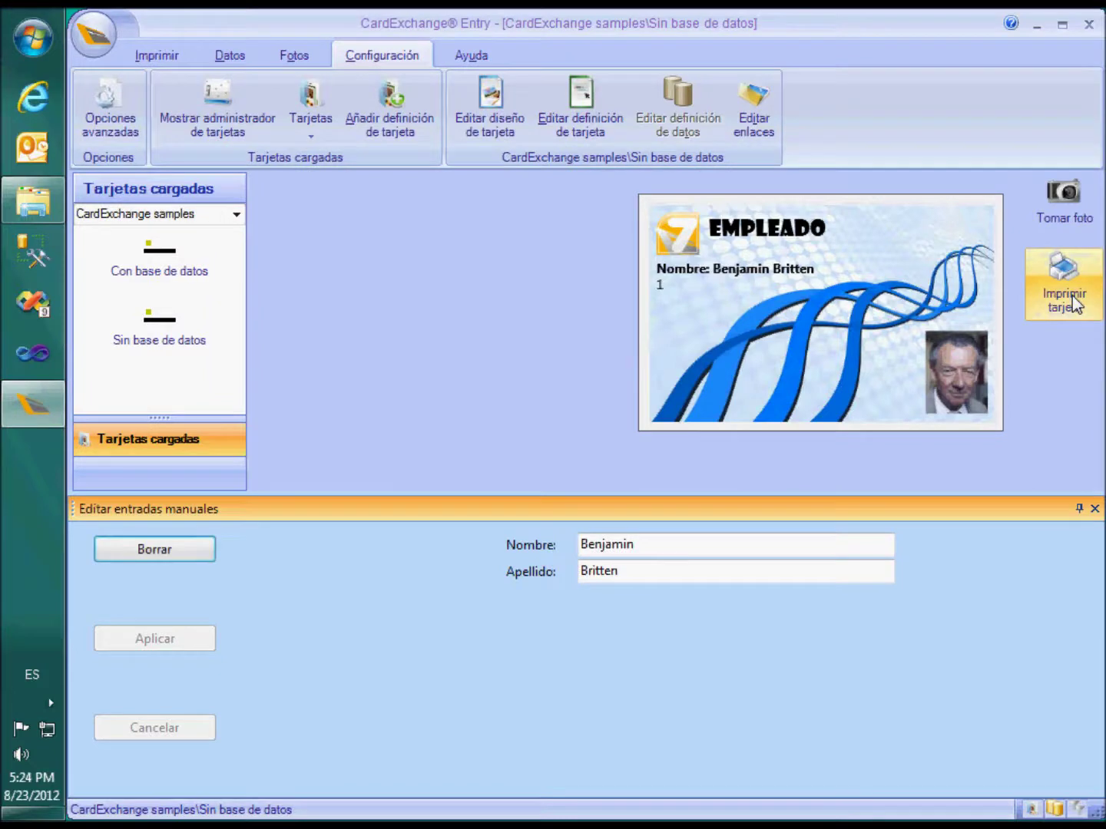
left_click(1072, 305)
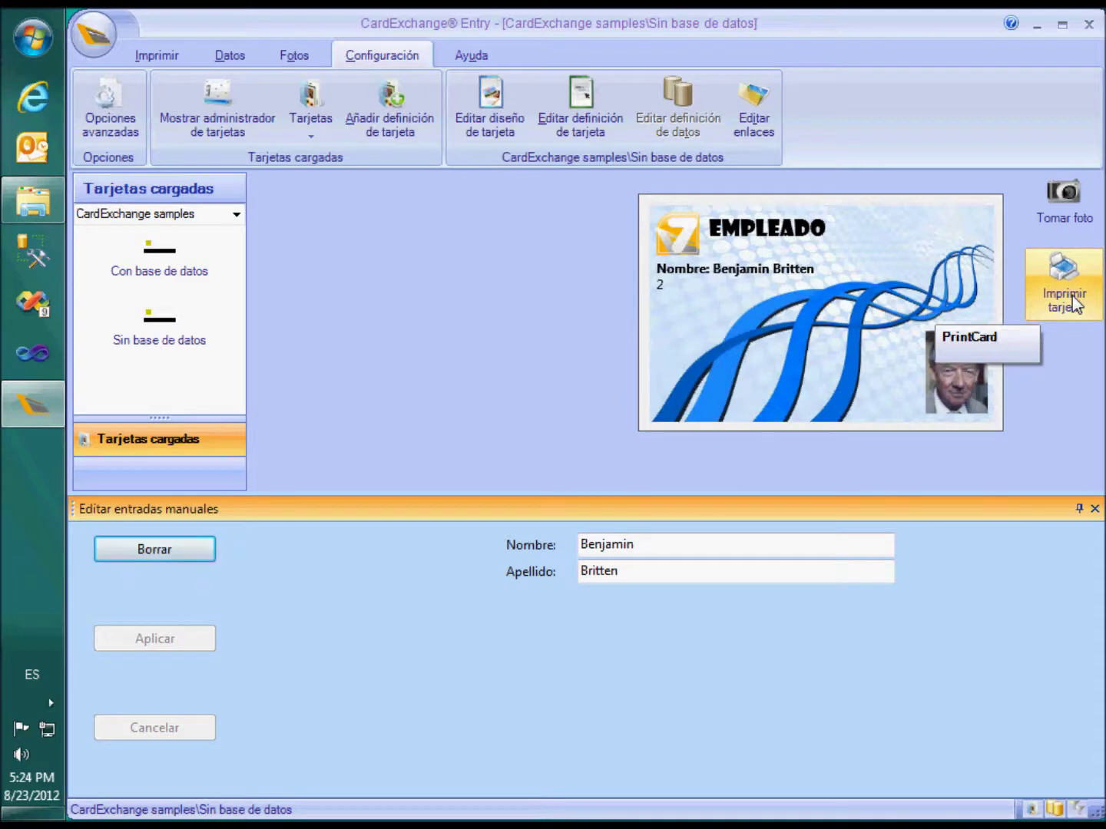
left_click(1072, 306)
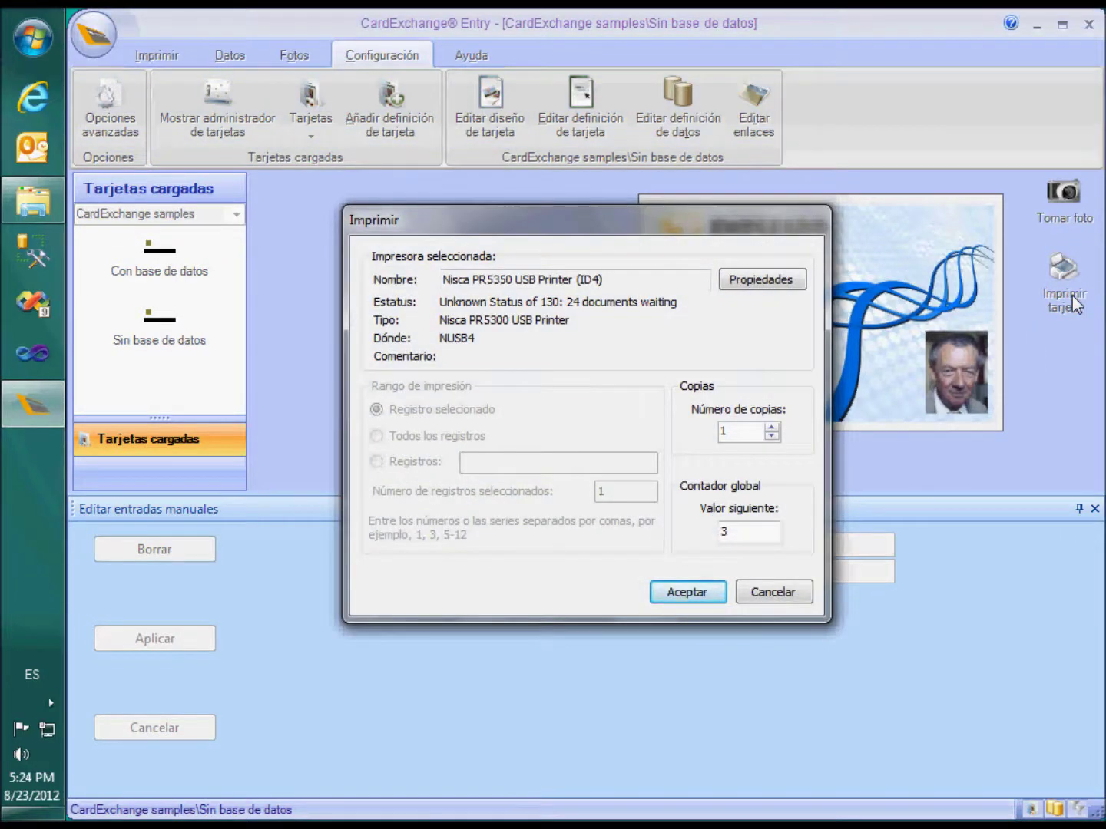
left_click(745, 539)
type("0")
key("Return")
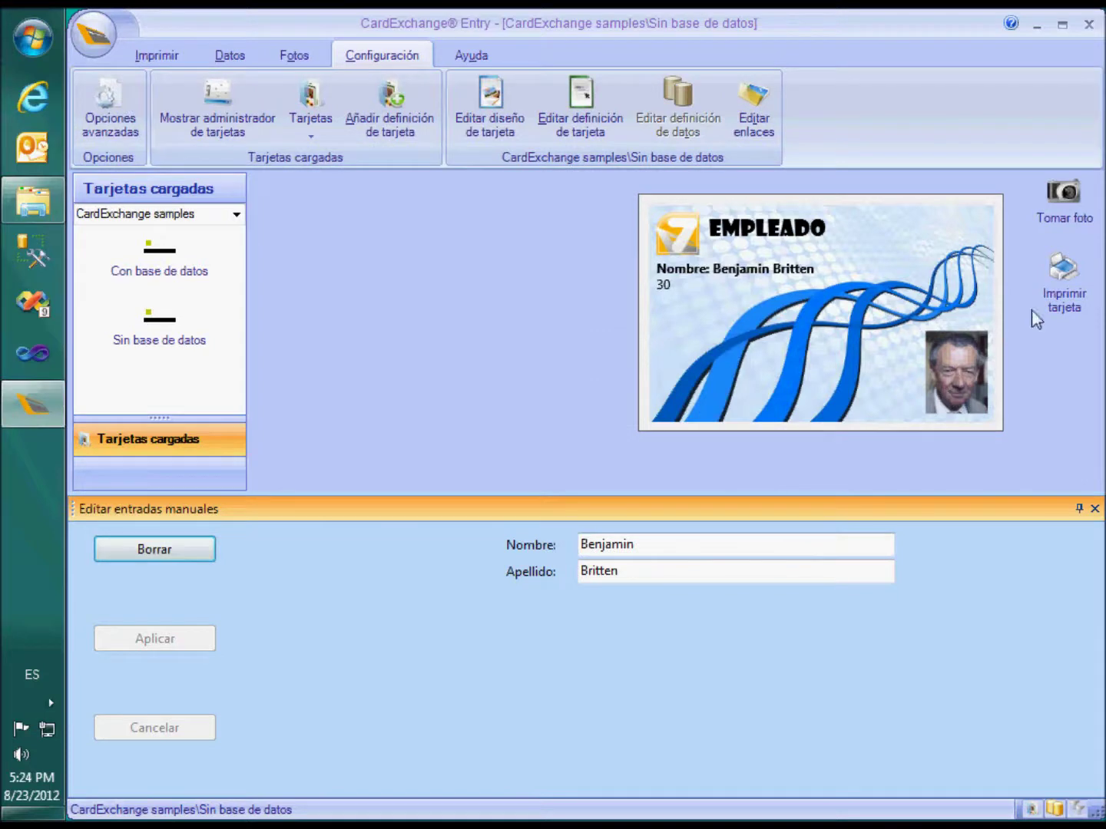
left_click(1068, 292)
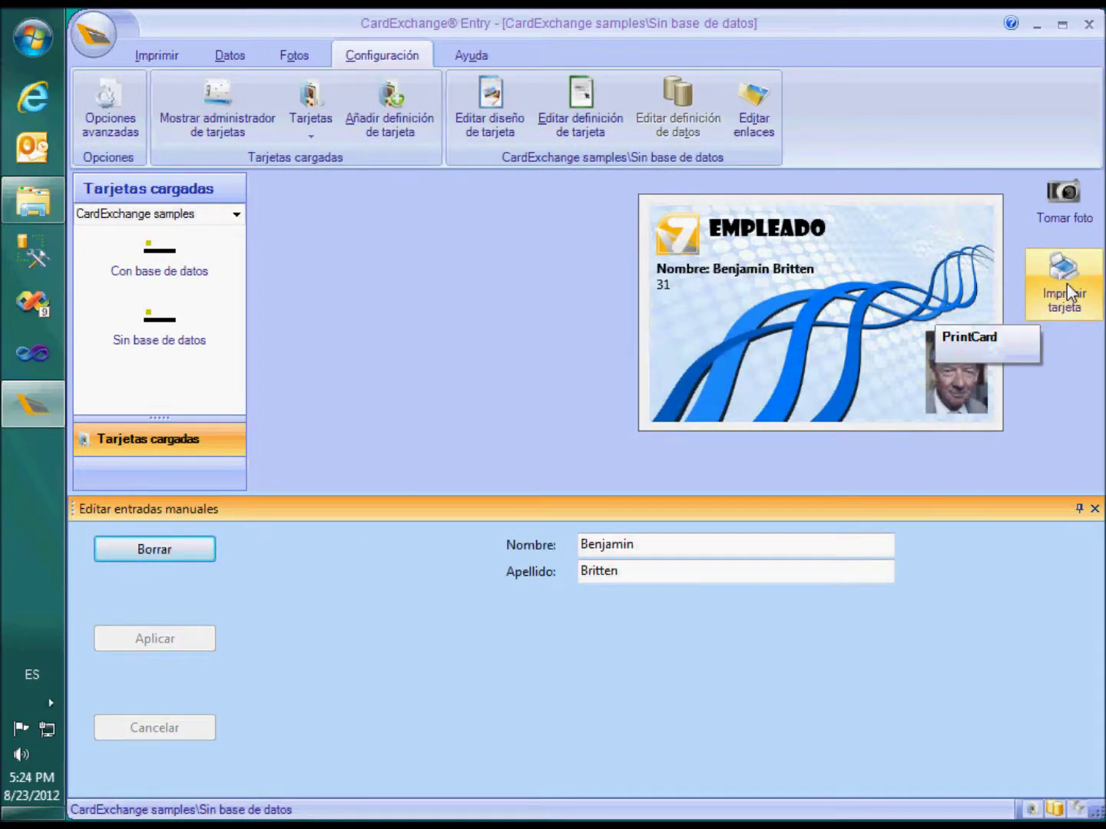
Edit the card's links and set Profesion to Fecha de impresión, showing the system date in the 04/22/1970 format
left_click(743, 122)
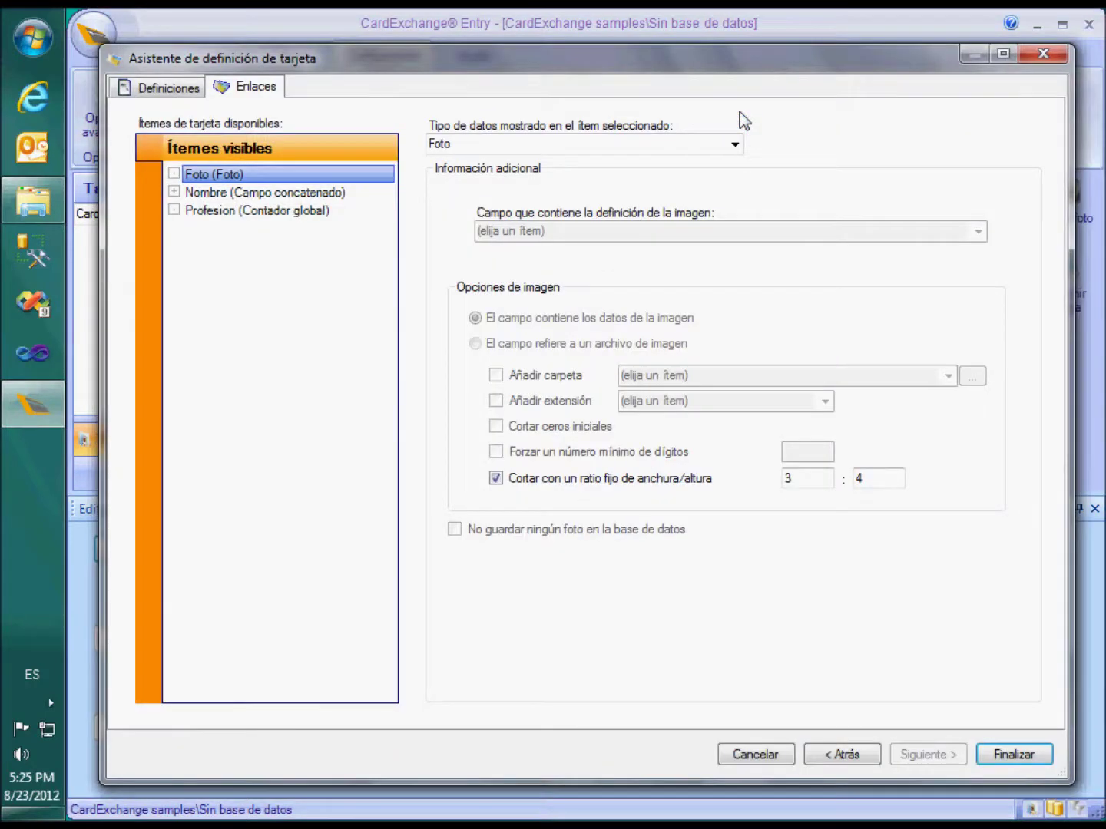
left_click(273, 212)
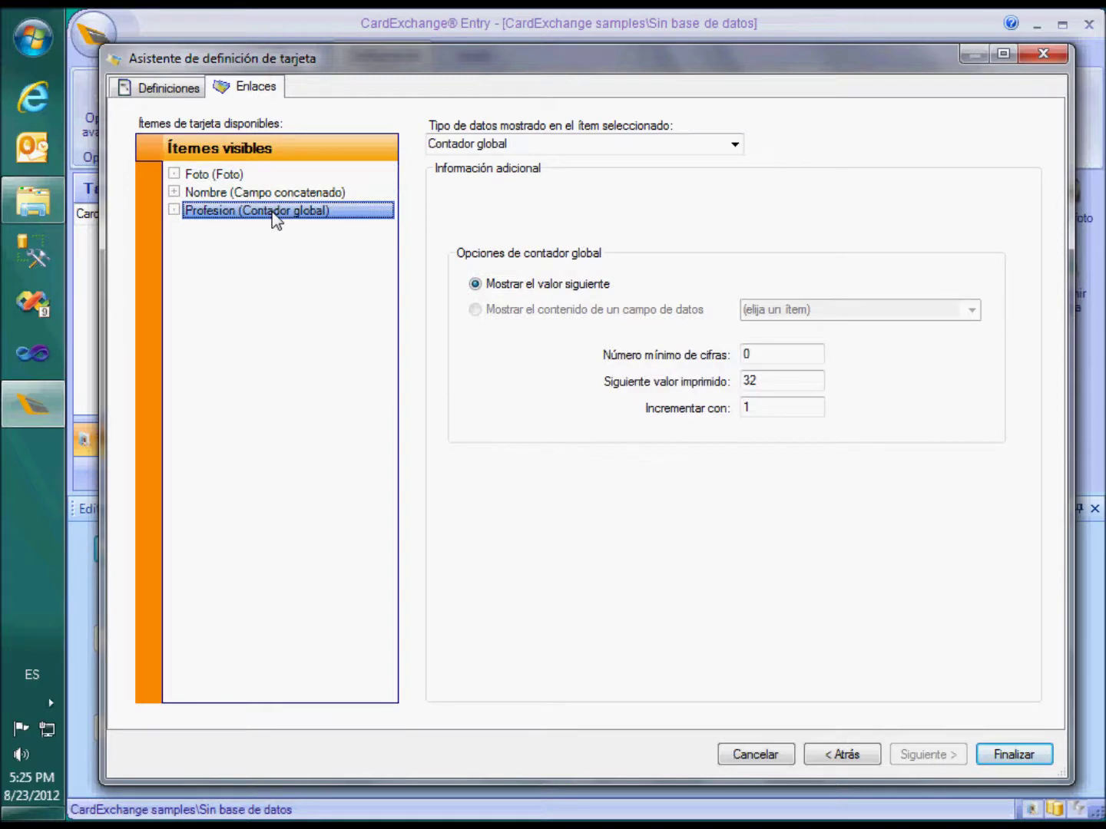
left_click(734, 145)
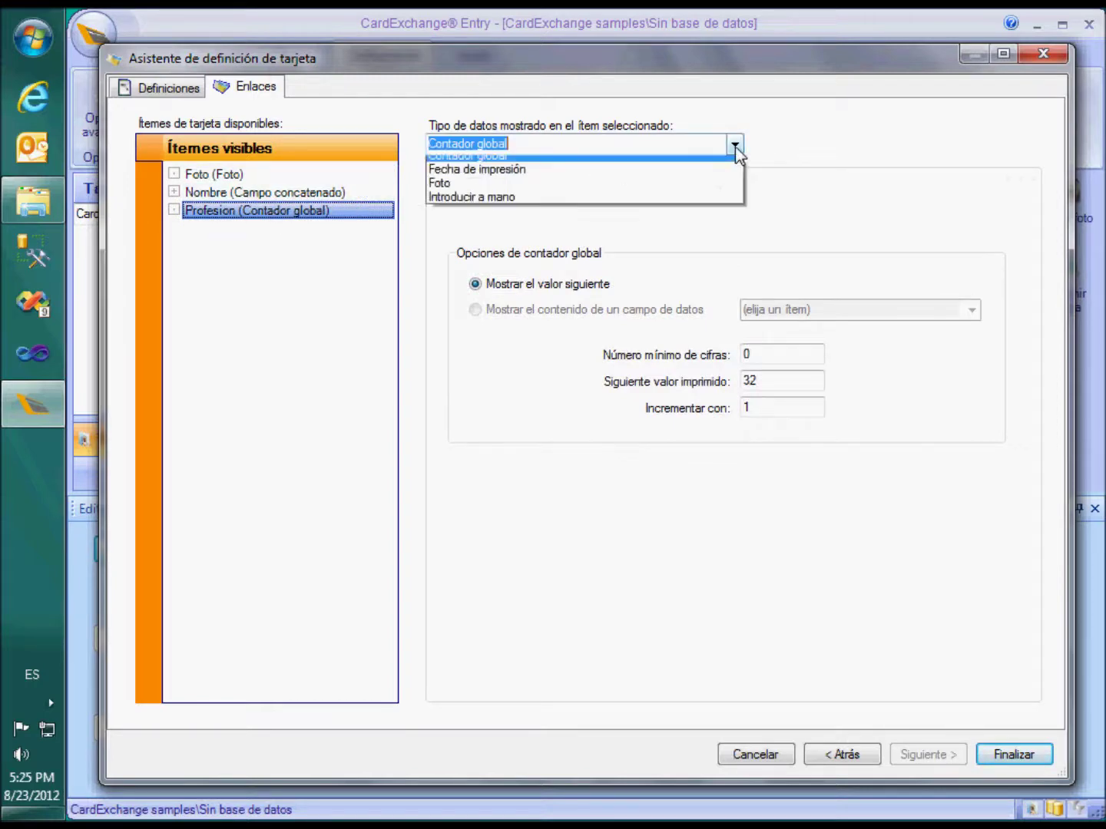
left_click(685, 207)
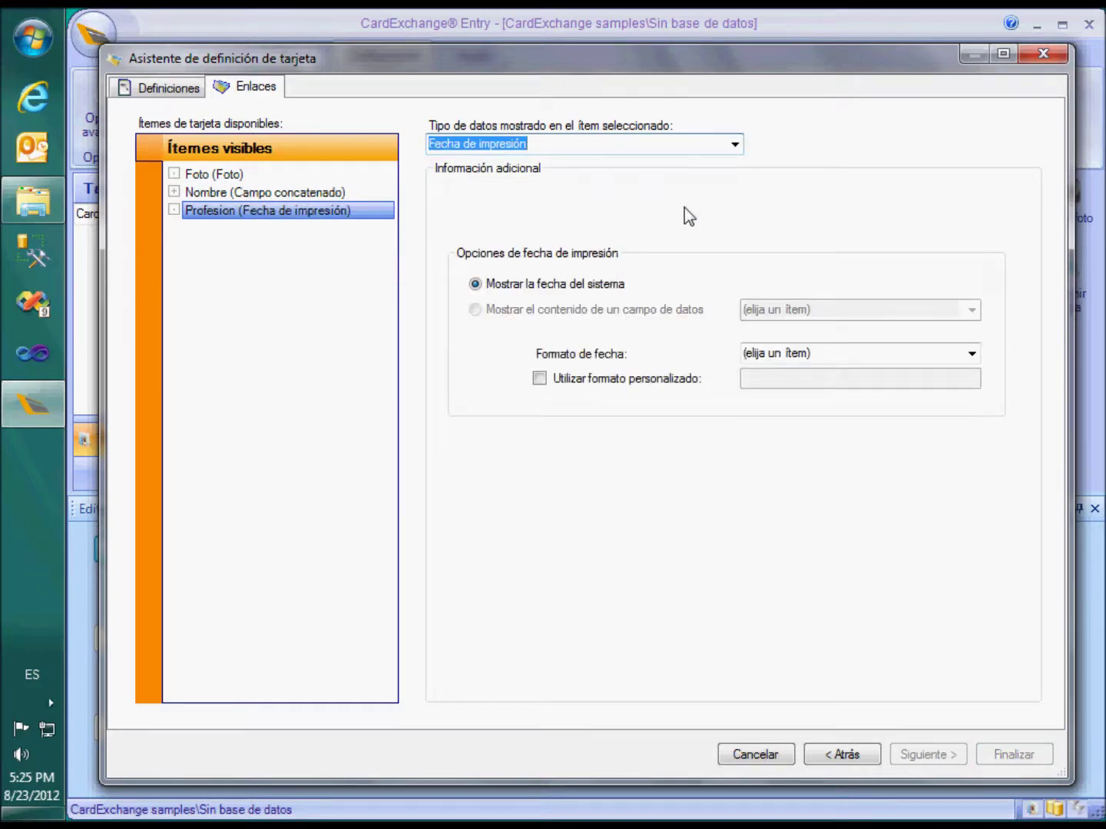
left_click(971, 354)
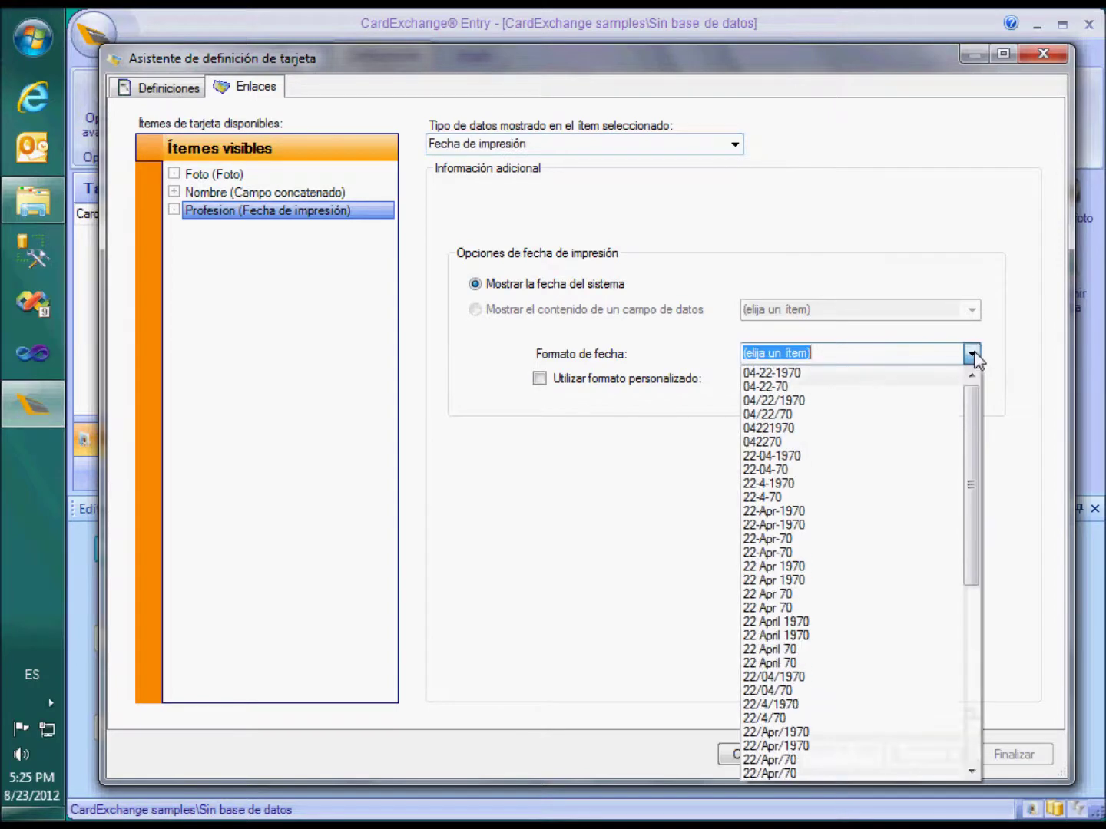
left_click(902, 400)
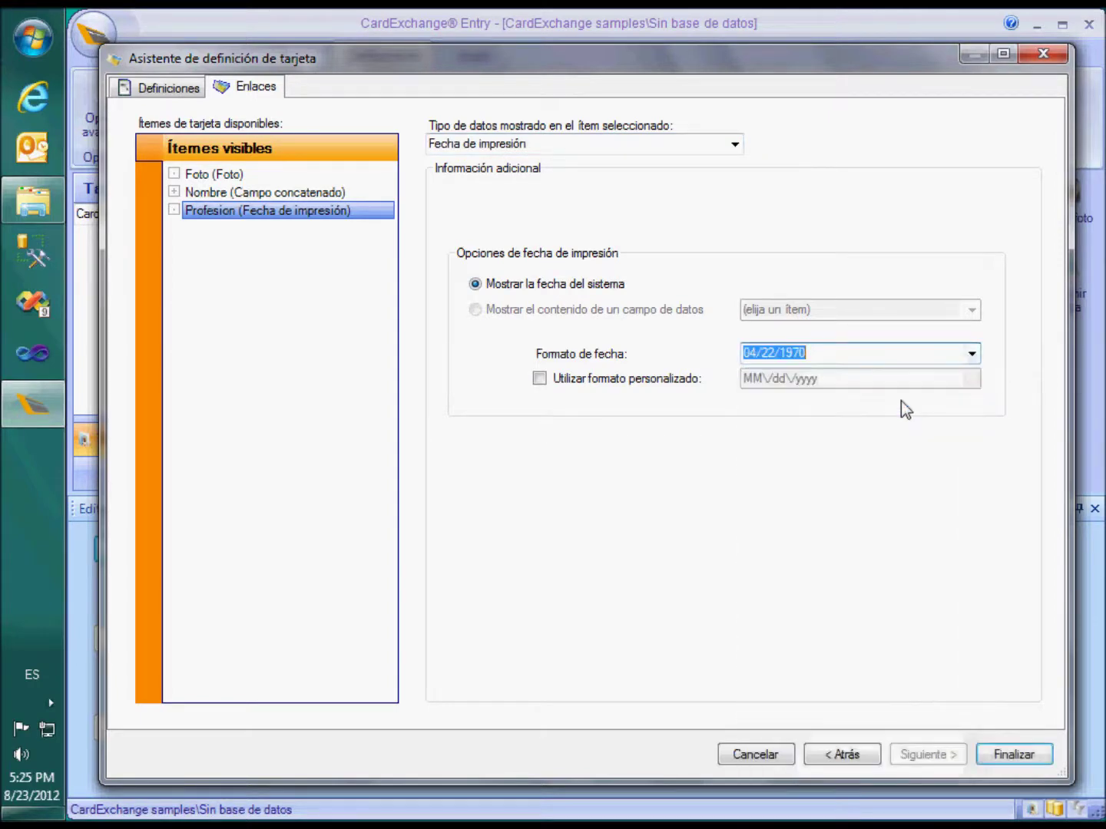
left_click(1014, 755)
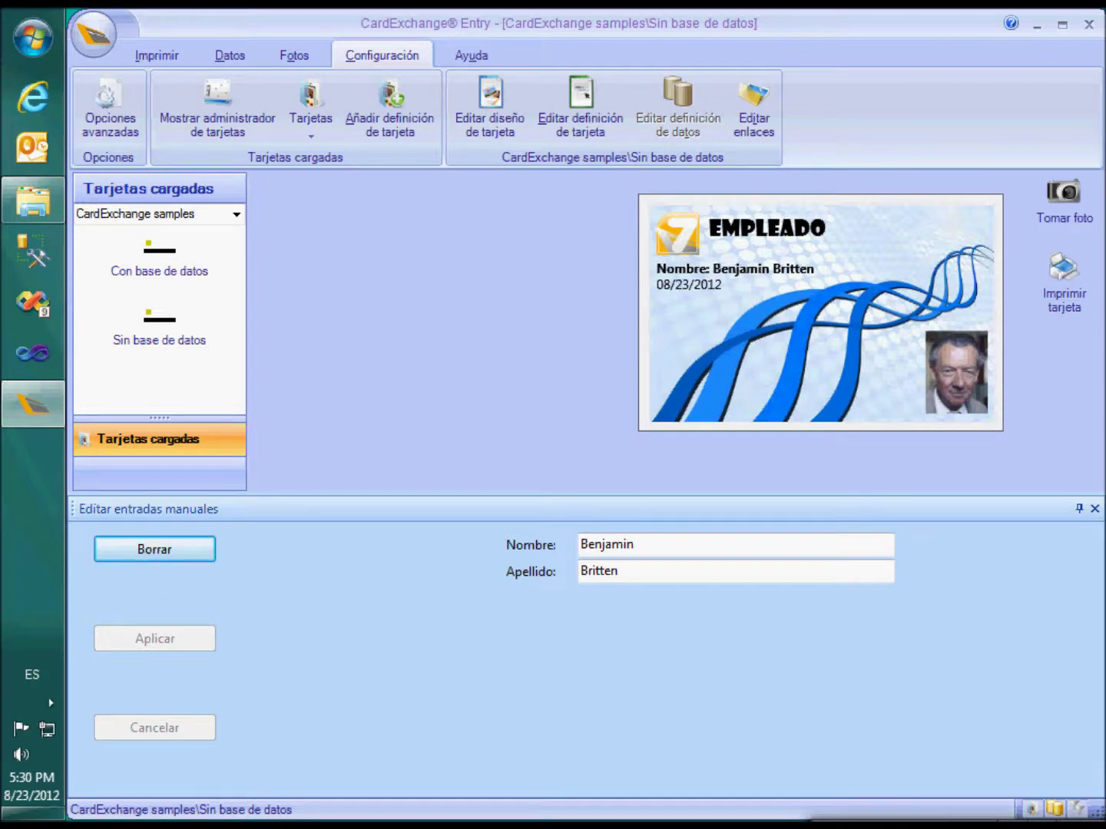
Switch to the Con base de datos card and examine the data types available for its Profesion link
left_click(162, 266)
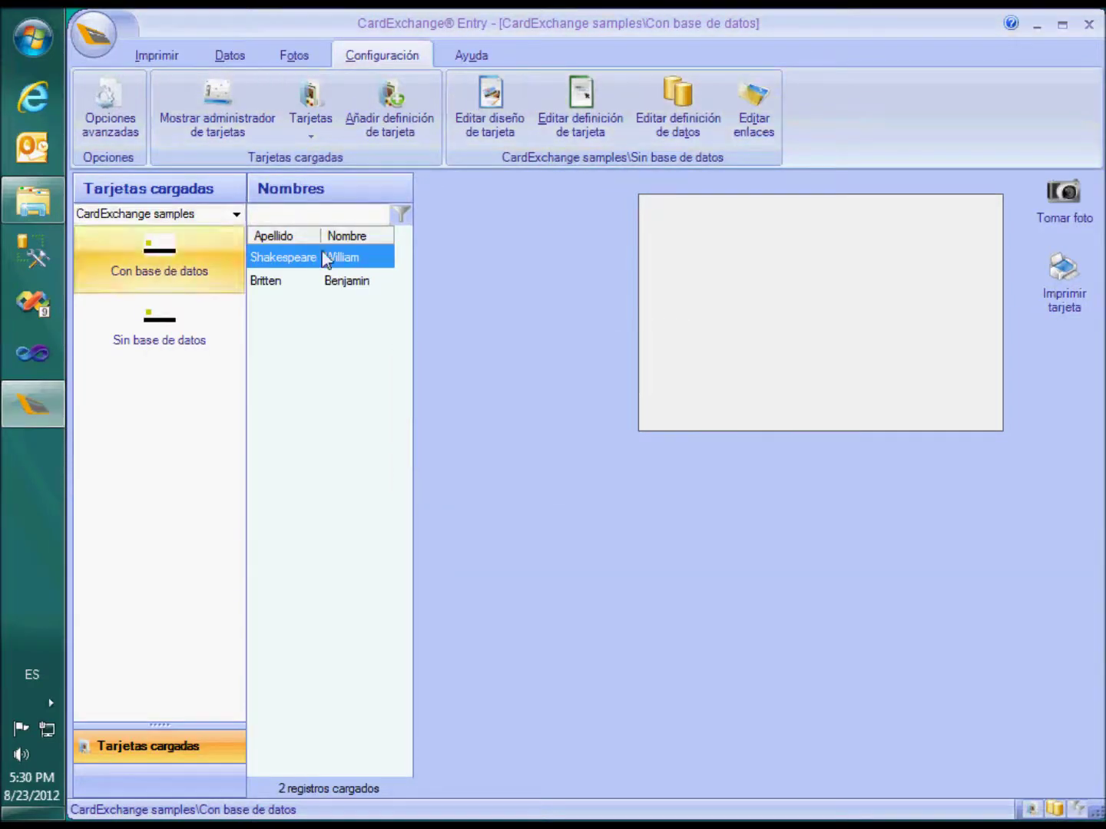
left_click(756, 128)
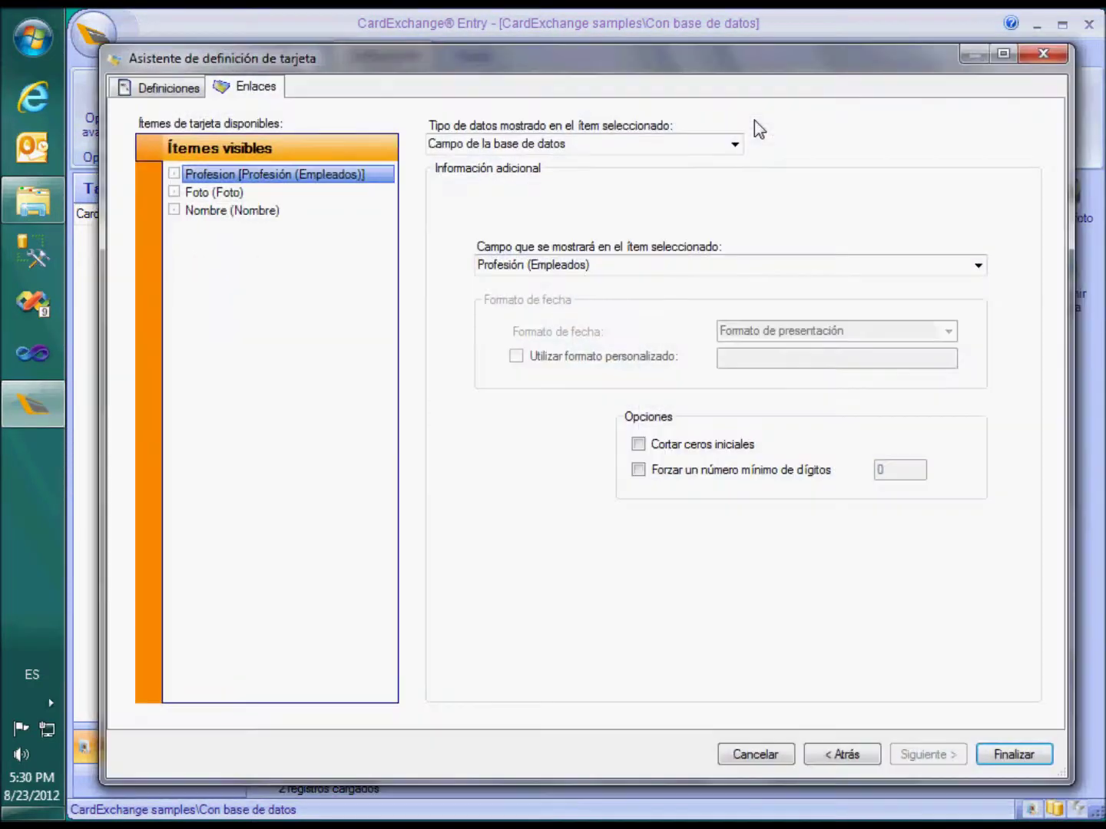
left_click(735, 146)
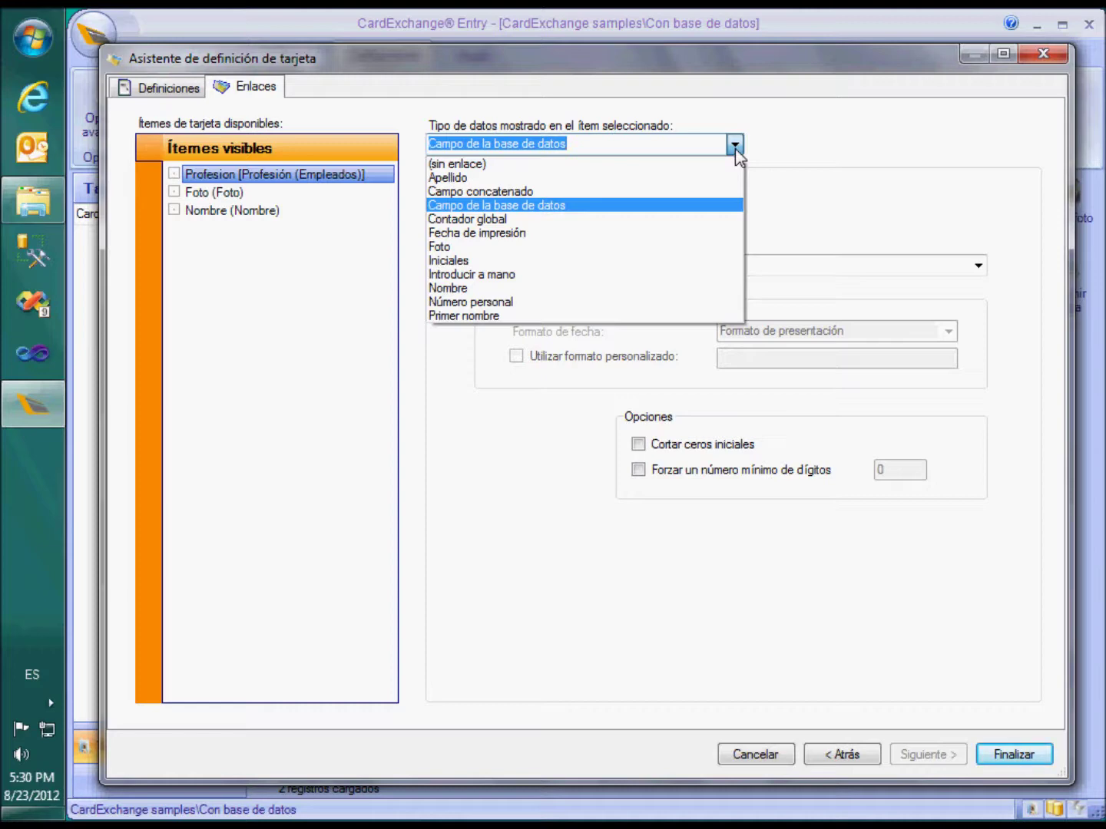
left_click(736, 149)
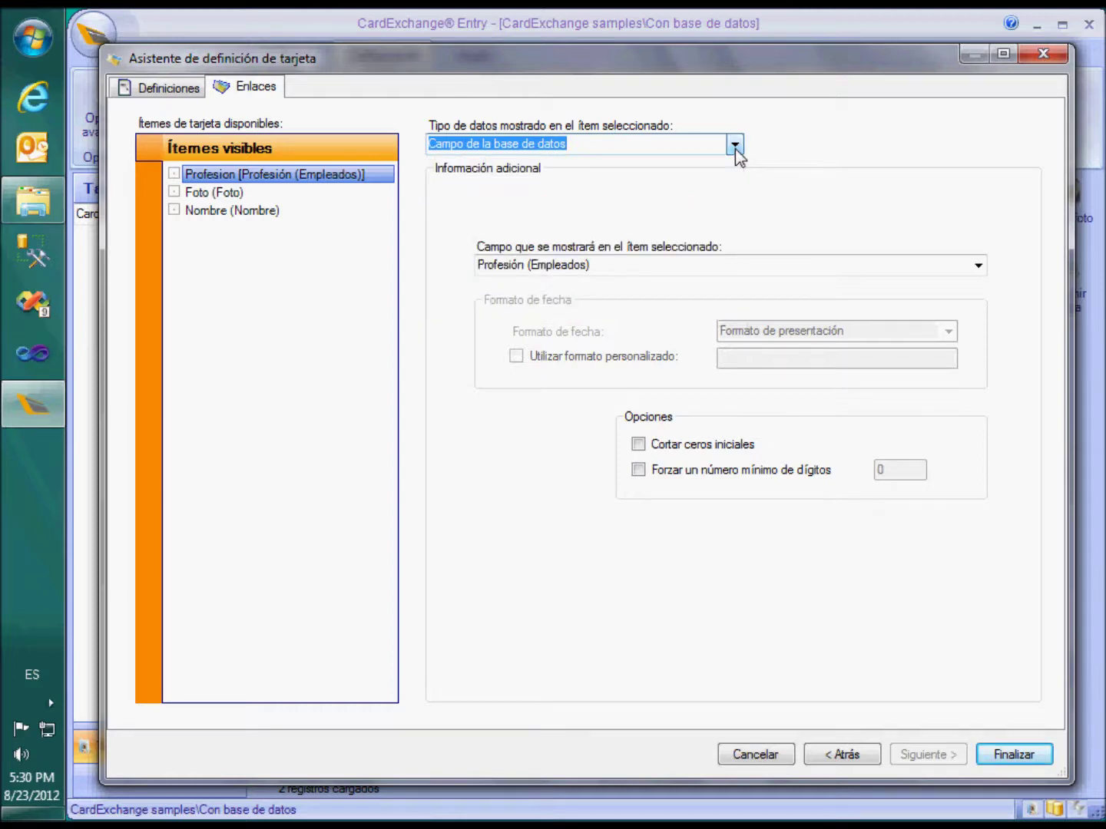
Examine the data types and name formats available for the Nombre link of the Con base de datos card
left_click(267, 216)
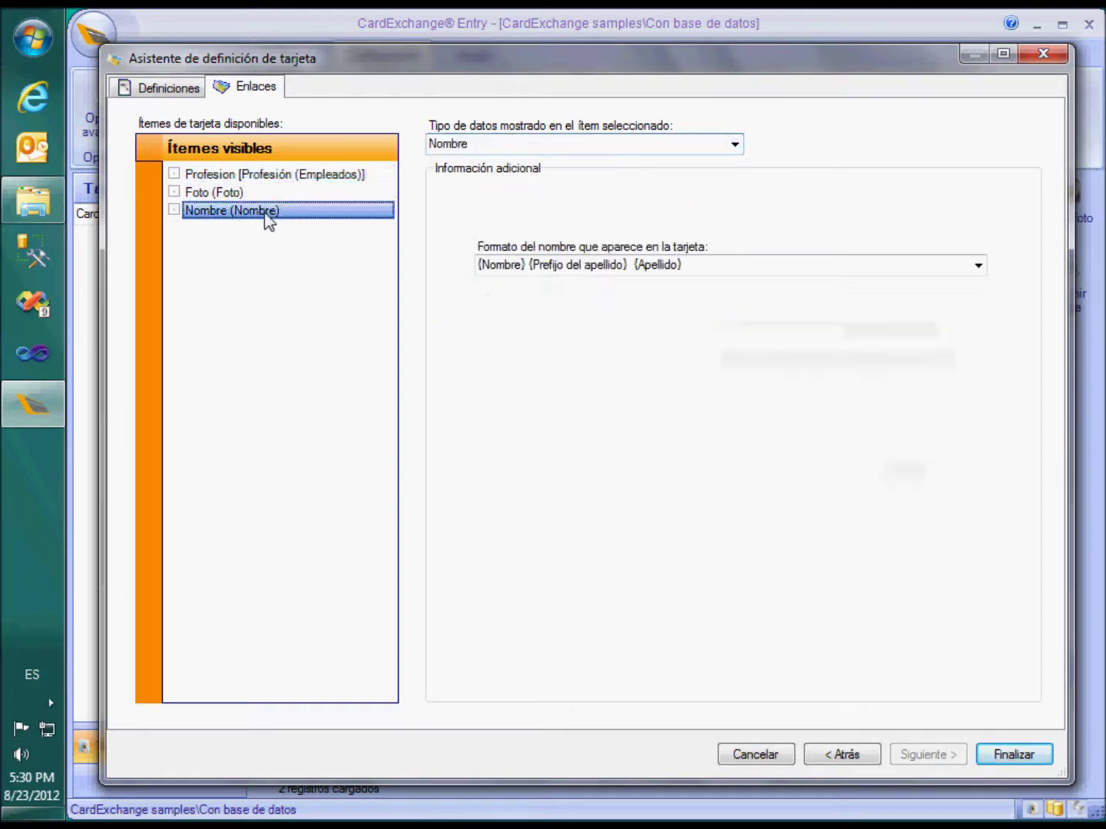
left_click(737, 147)
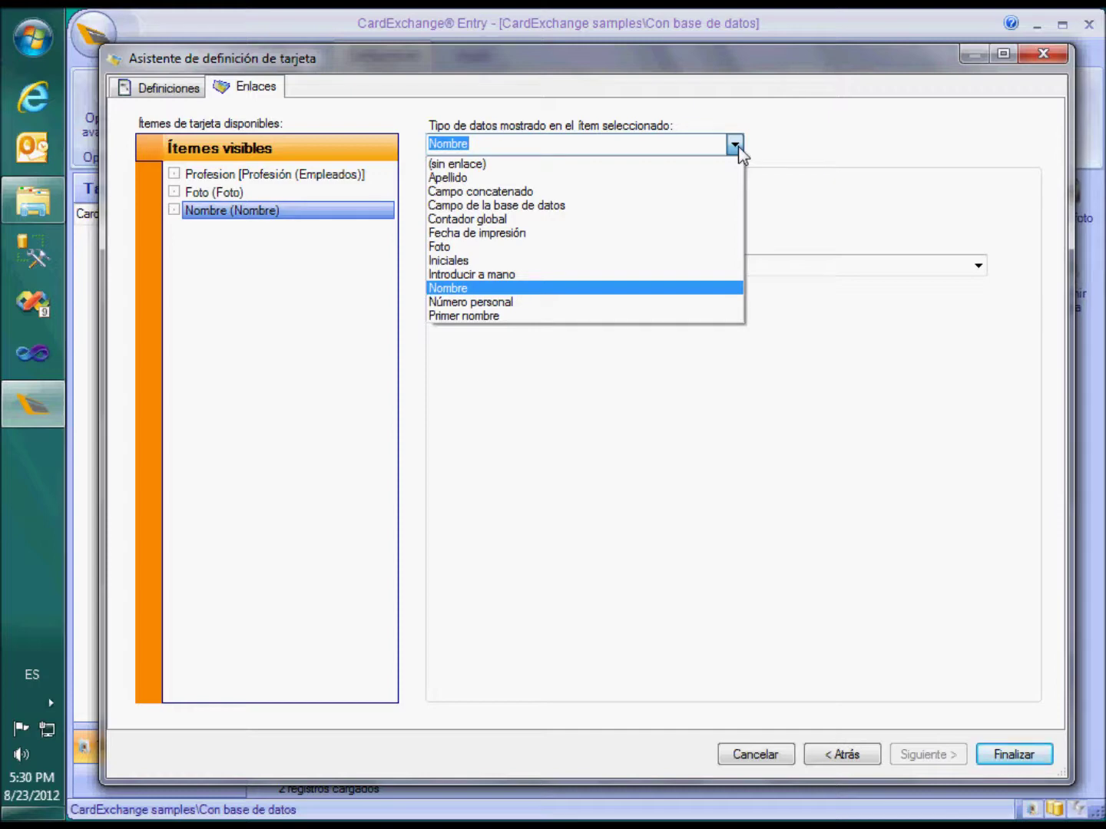
left_click(737, 145)
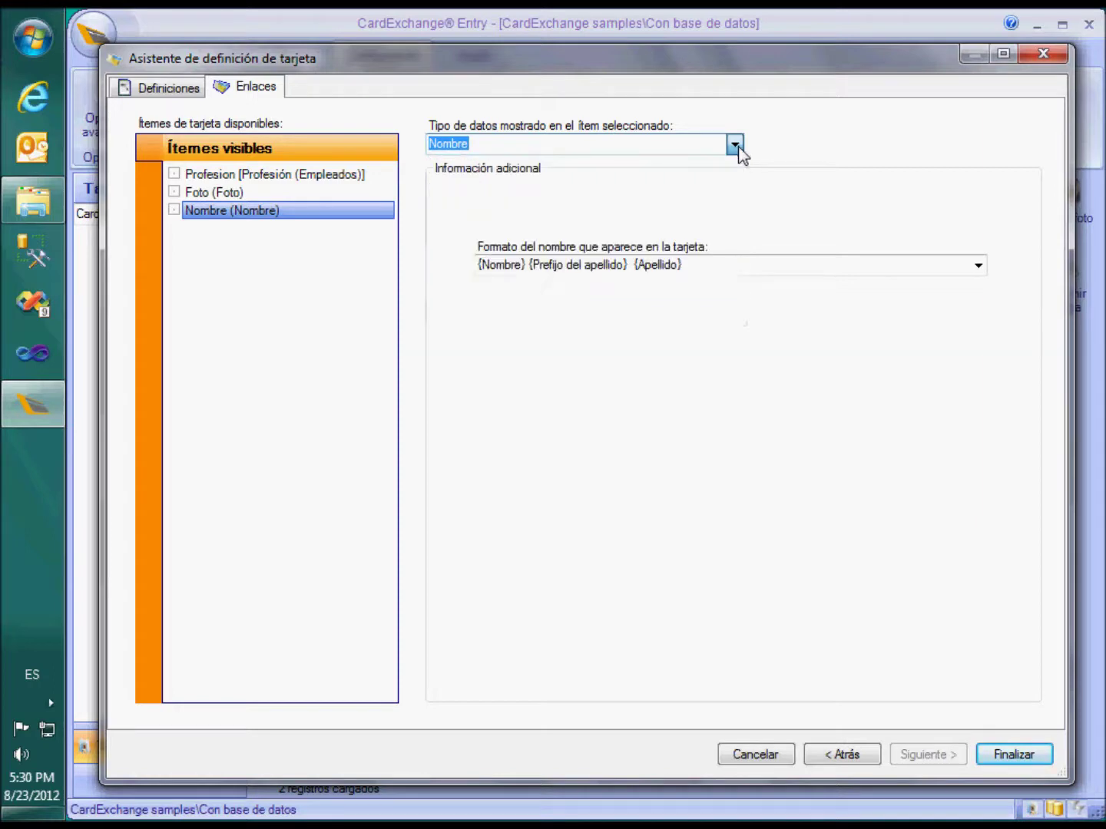
left_click(979, 269)
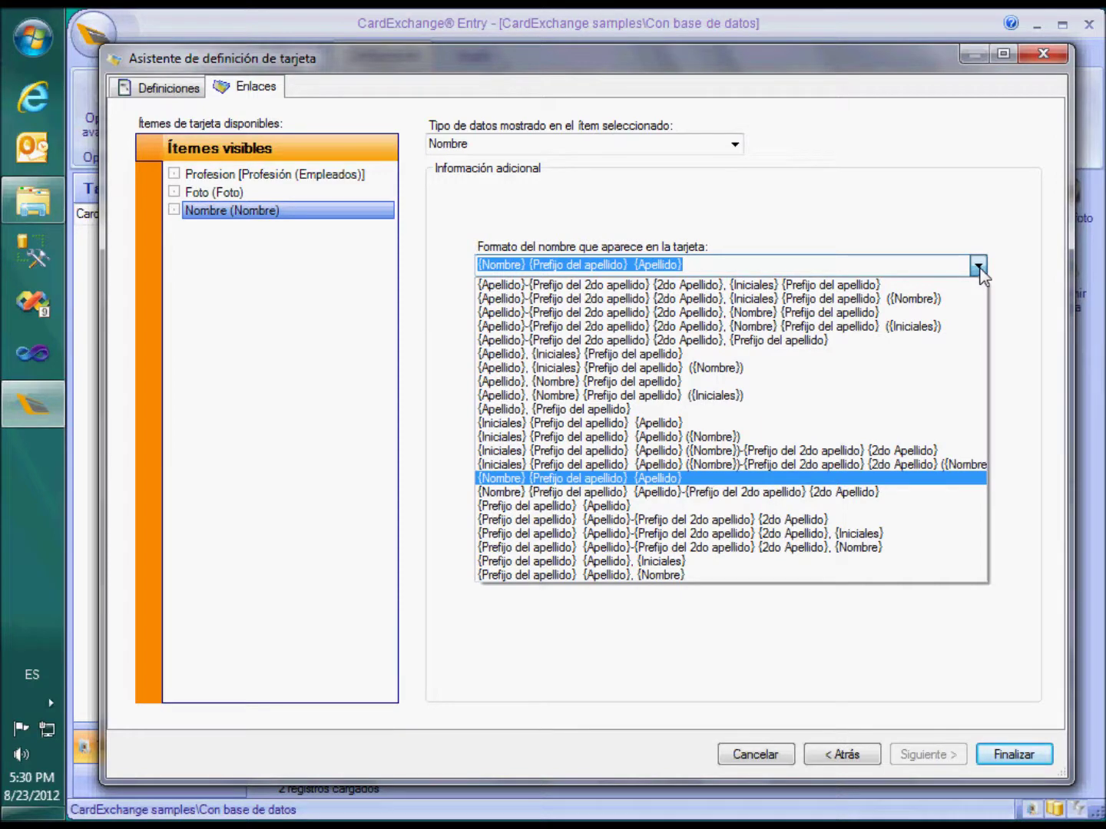
left_click(978, 268)
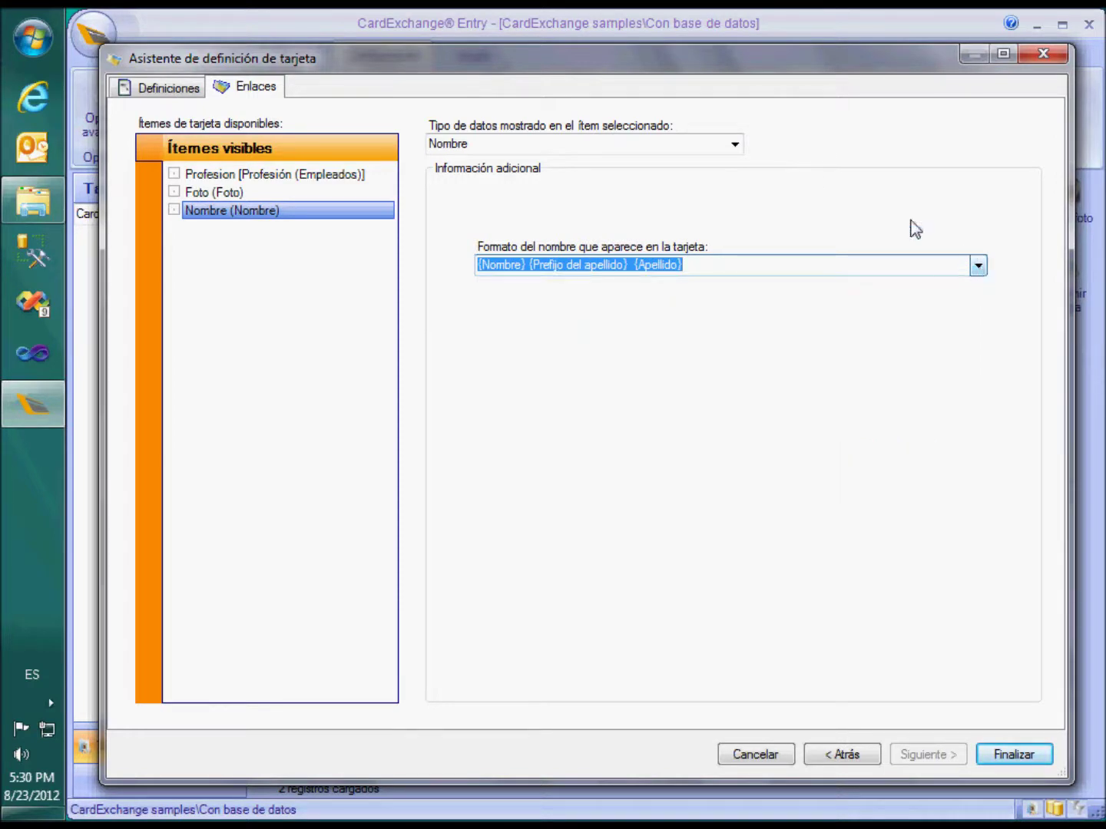
Set the data type of the Nombre item to Primer nombre
left_click(735, 147)
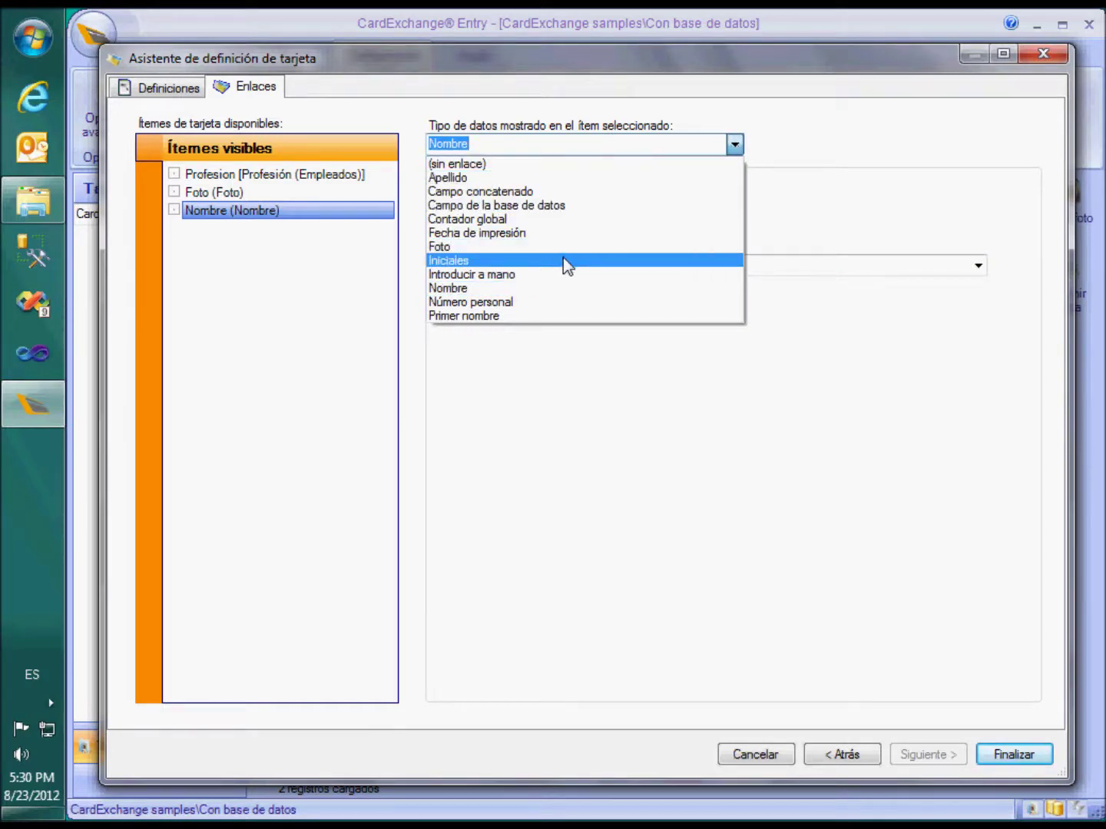
left_click(555, 316)
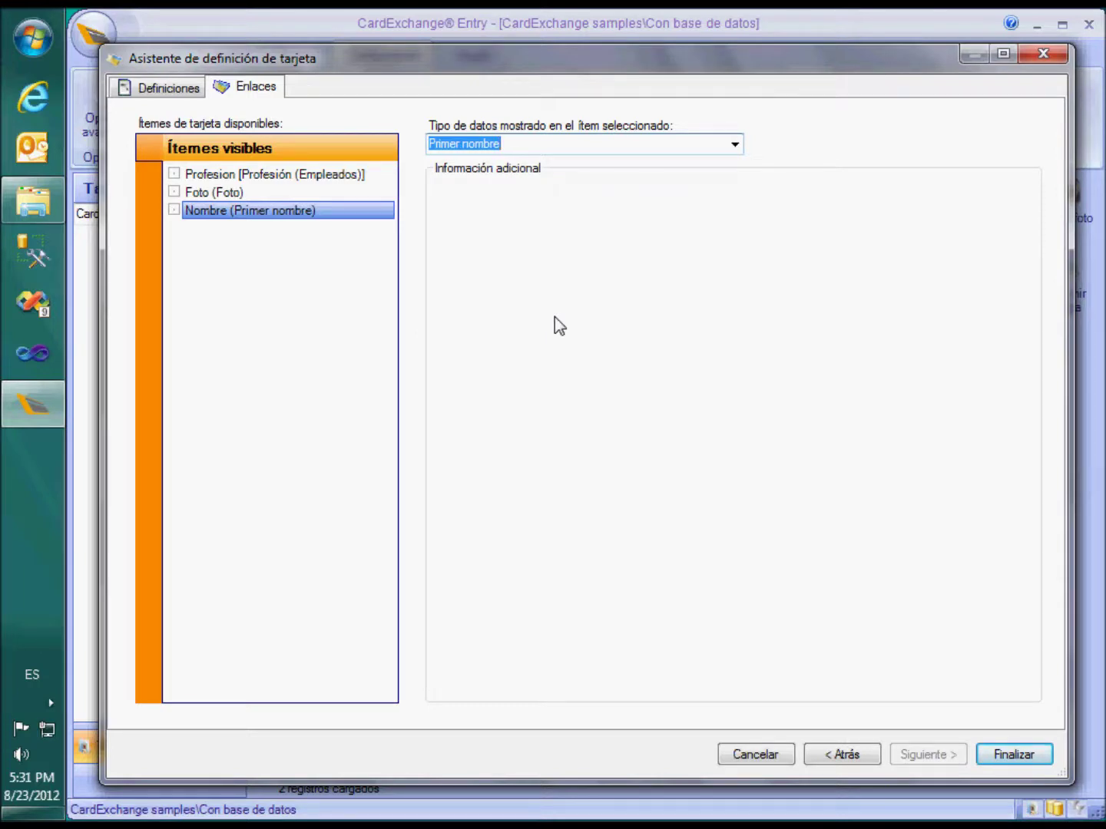
Review the Empleados database definition up to its name field assignments, leaving the data definition unchanged
left_click(846, 757)
left_click(1001, 536)
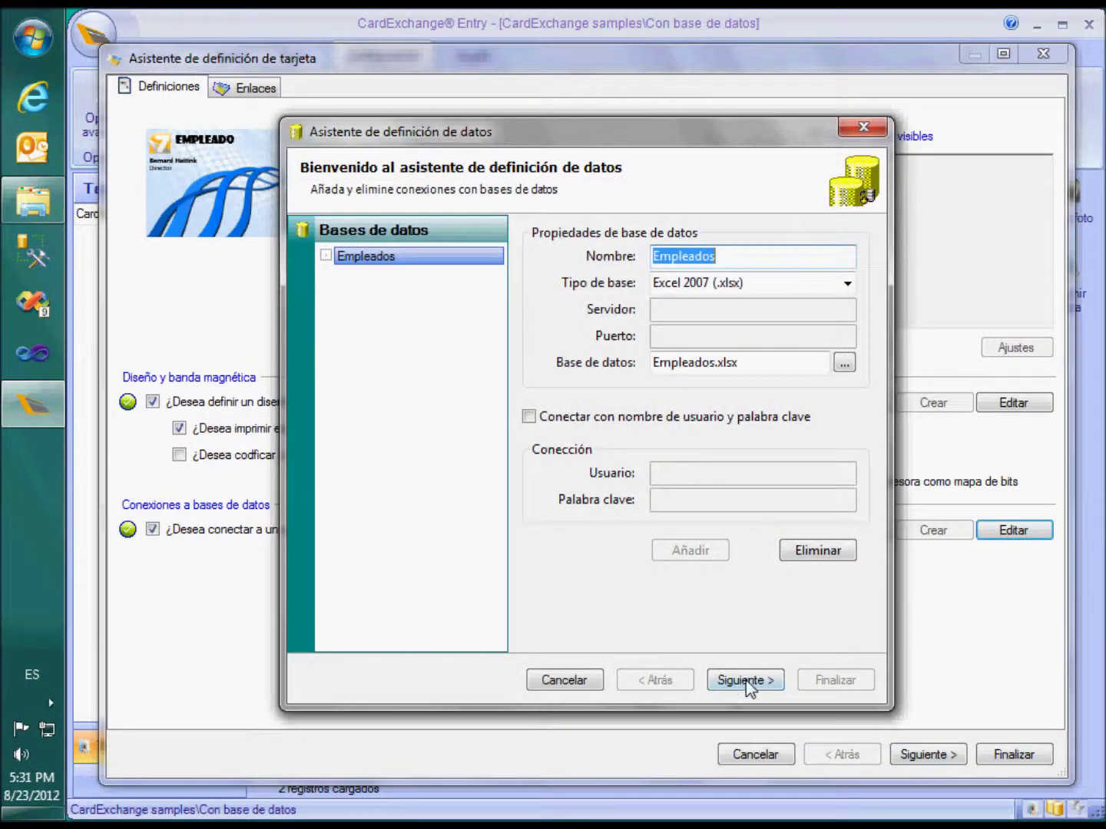
left_click(745, 679)
left_click(745, 679)
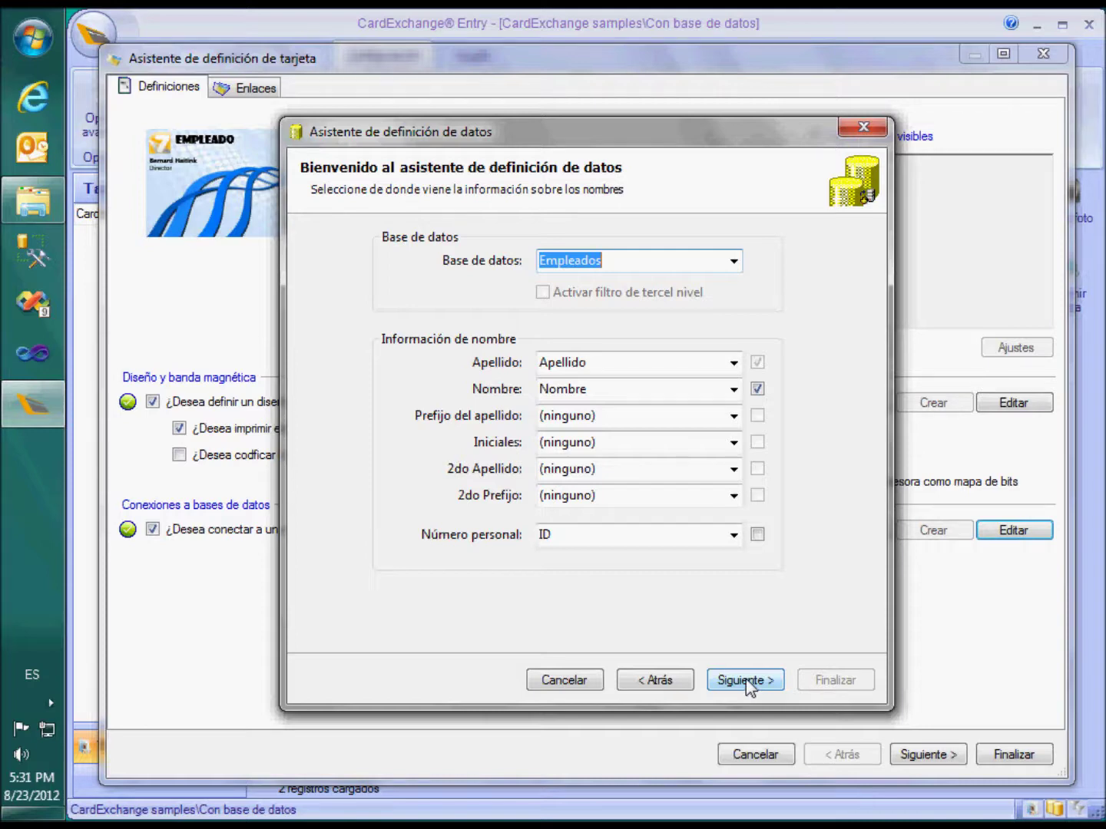
left_click(577, 681)
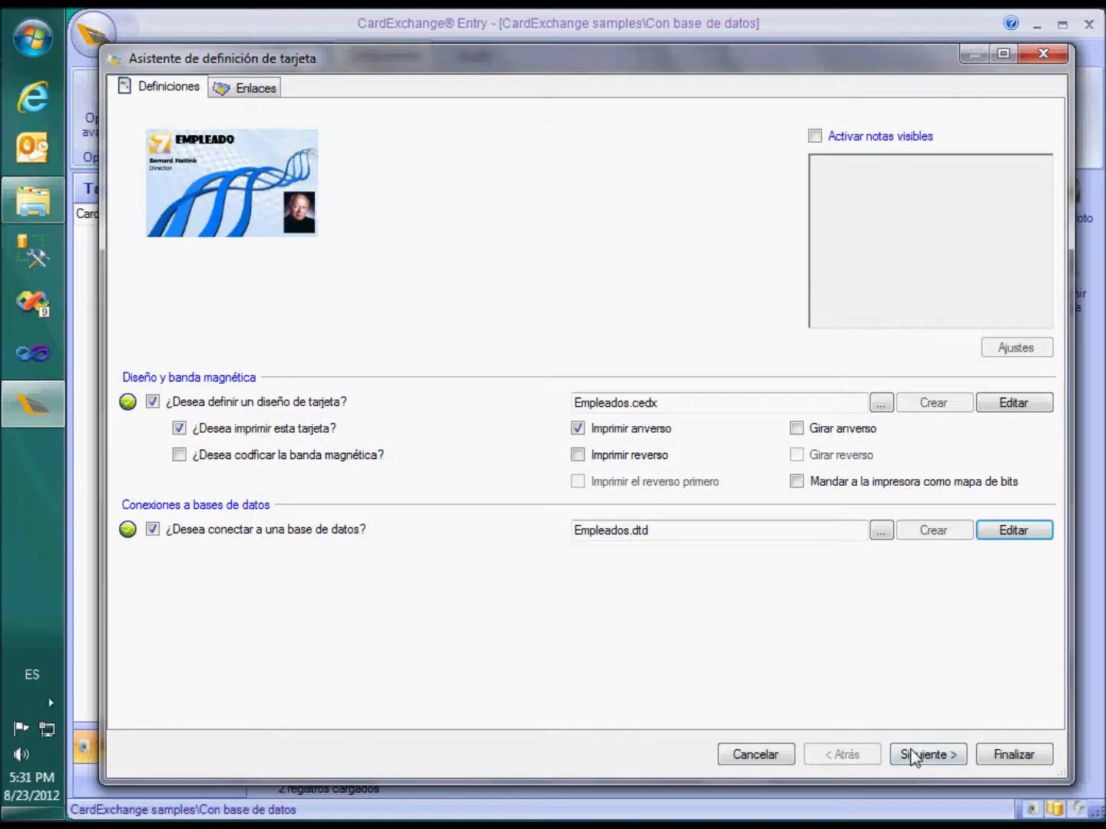
Examine the image options of the Foto item's link and finish the card definition, saving its links
left_click(923, 753)
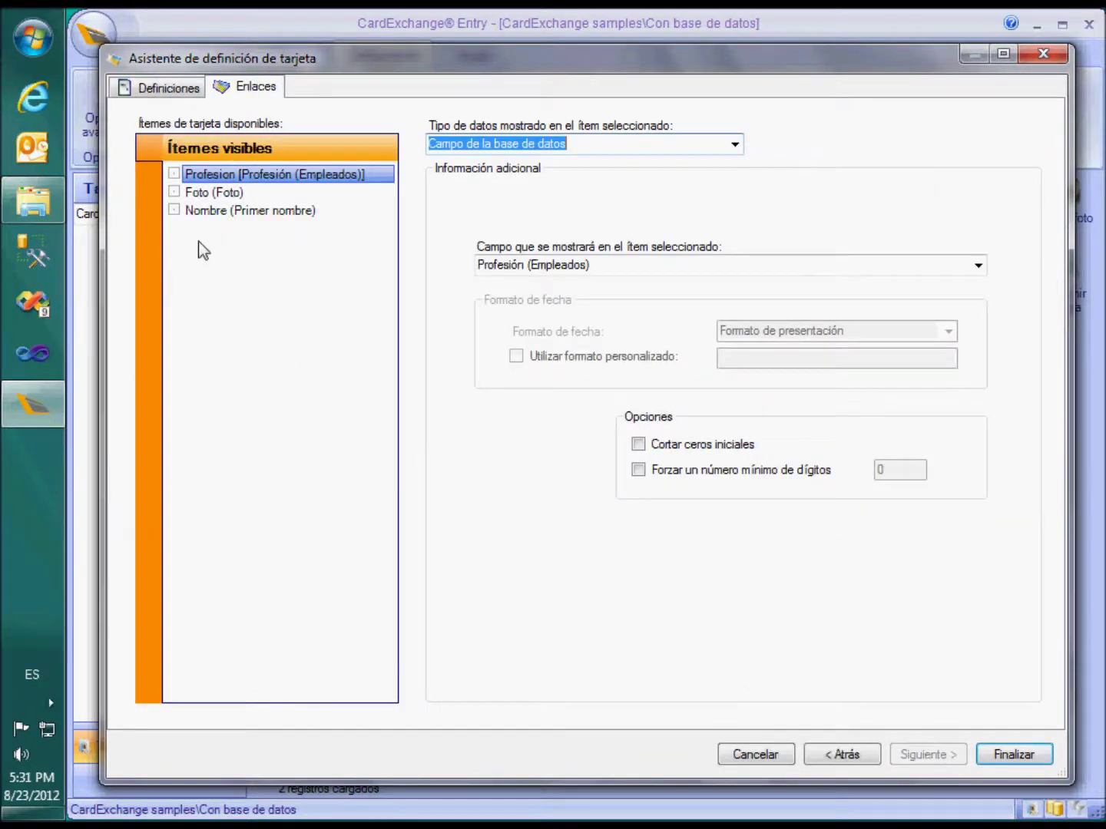
left_click(199, 196)
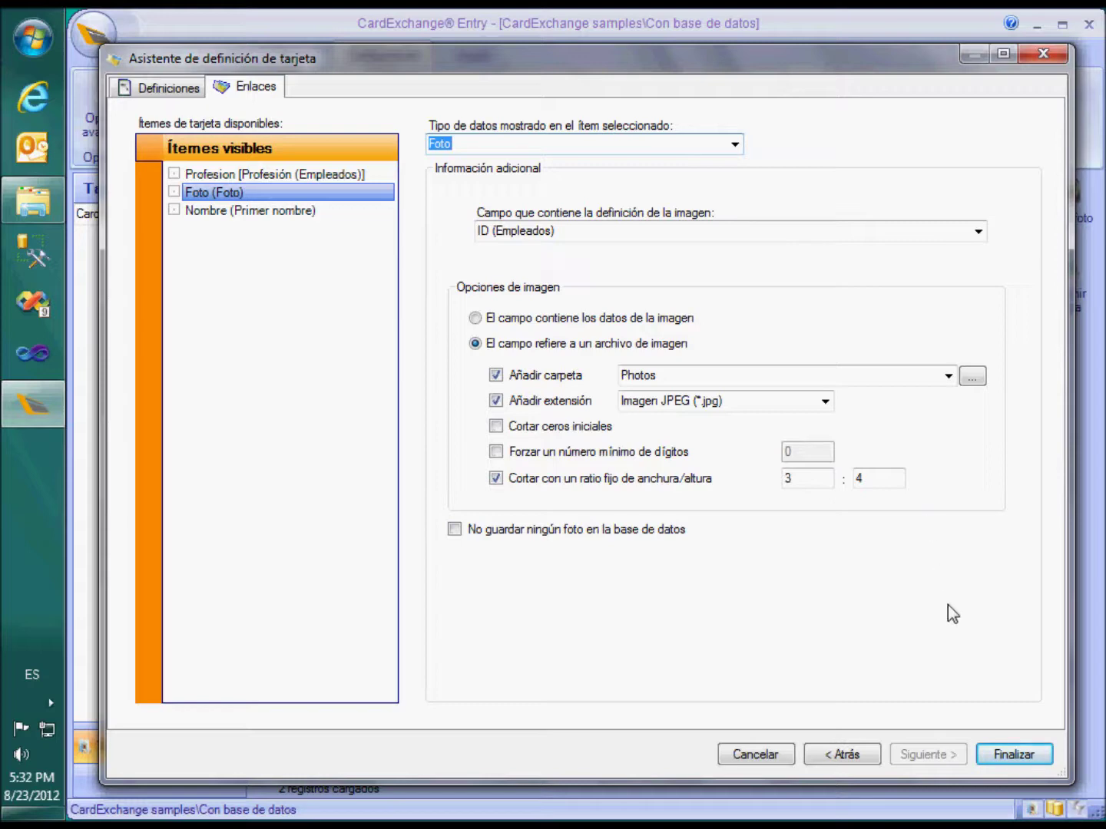
left_click(1009, 760)
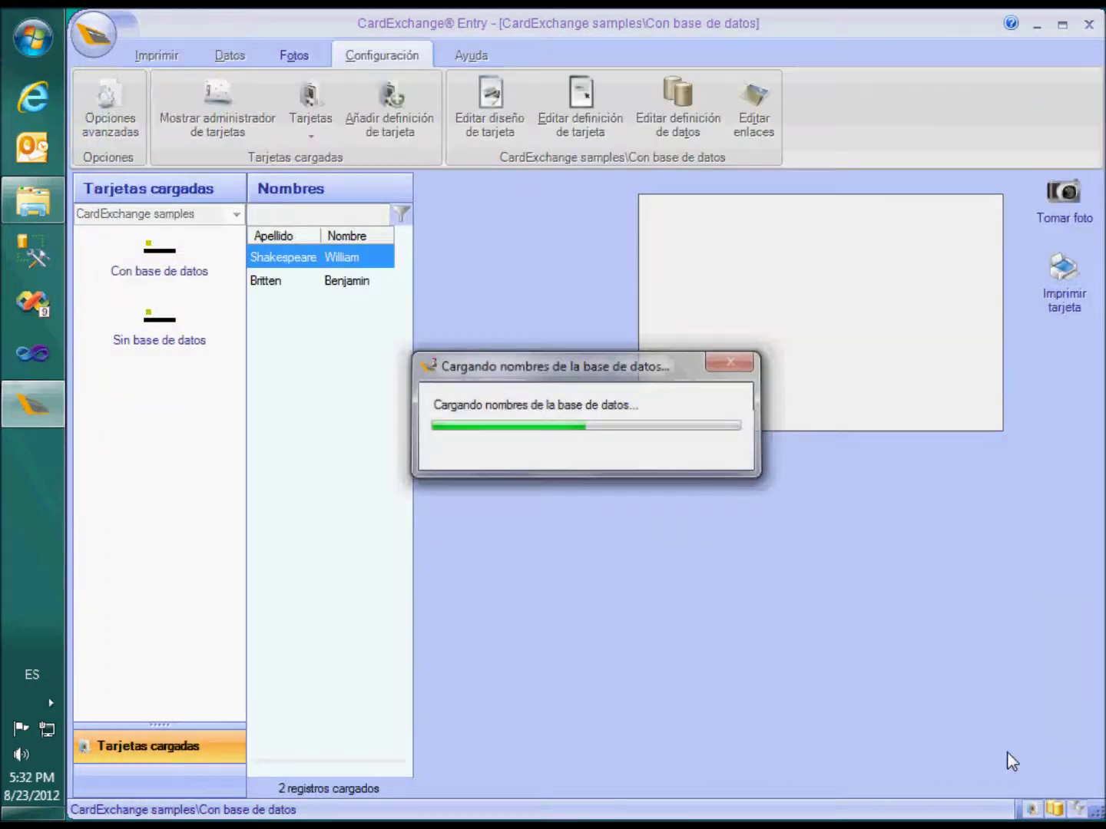